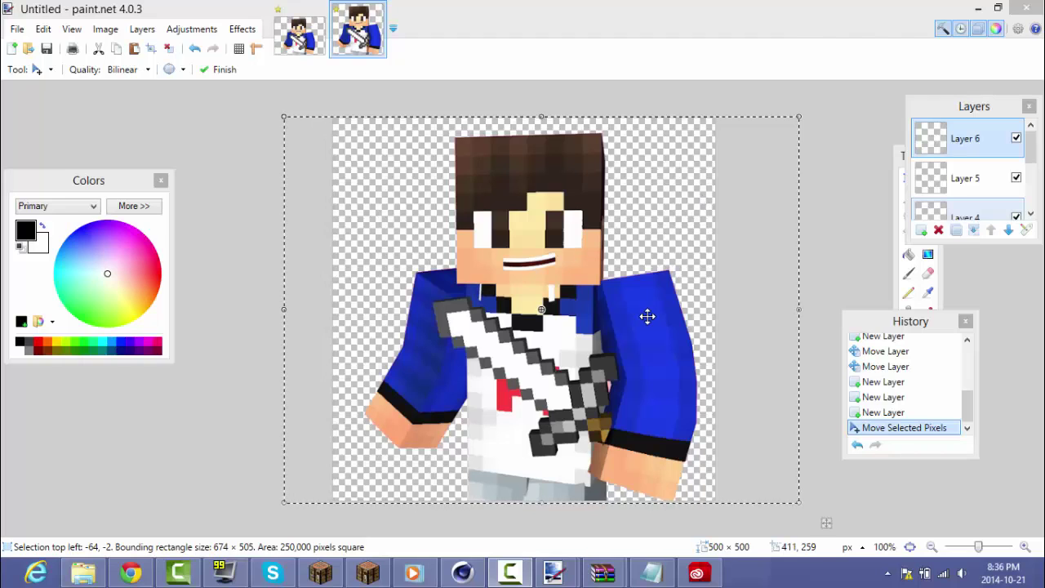
# - Create a new 800 × 600 image and cut away its white background to leave a transparent canvas
pyautogui.hotkey('ctrl', 'n')
pyautogui.press('Return')
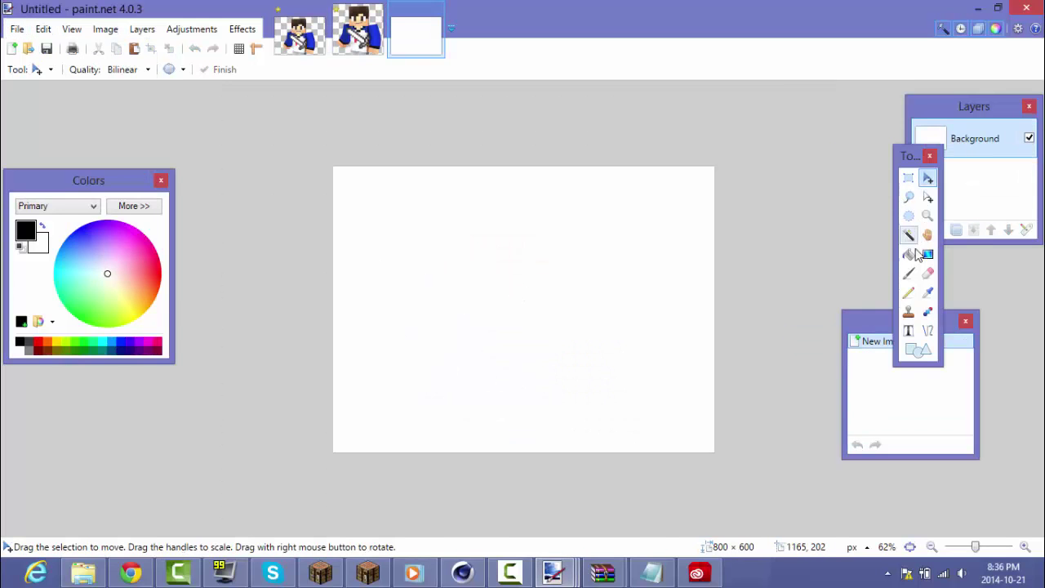
pyautogui.click(909, 236)
pyautogui.click(446, 271)
pyautogui.hotkey('ctrl', 'x')
# - Start a text entry on the canvas and set its font to Agent Orange
pyautogui.click(908, 330)
pyautogui.click(408, 249)
pyautogui.click(193, 70)
pyautogui.scroll(1, 216, 200)
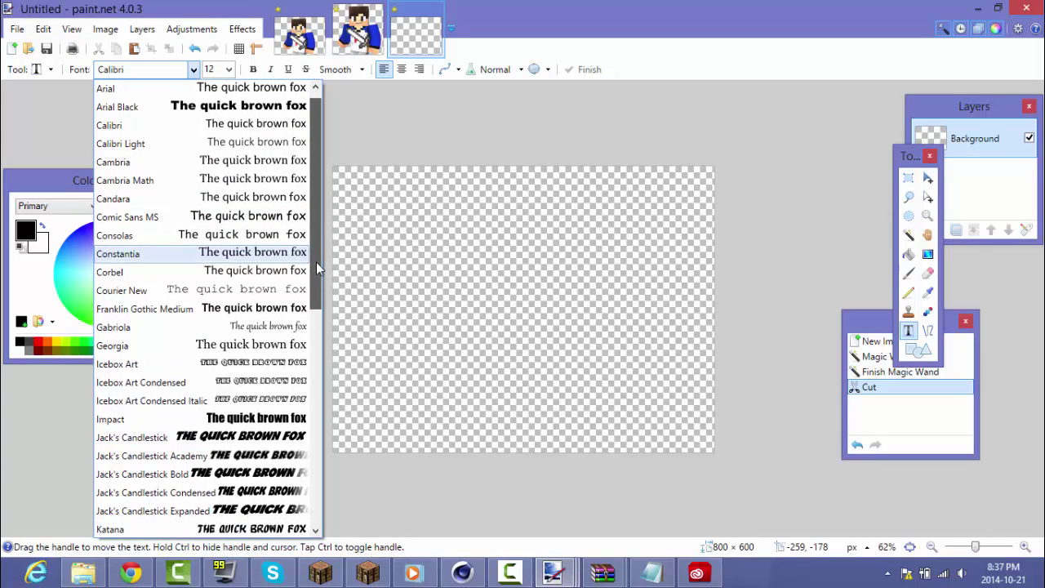
pyautogui.scroll(-2, 315, 262)
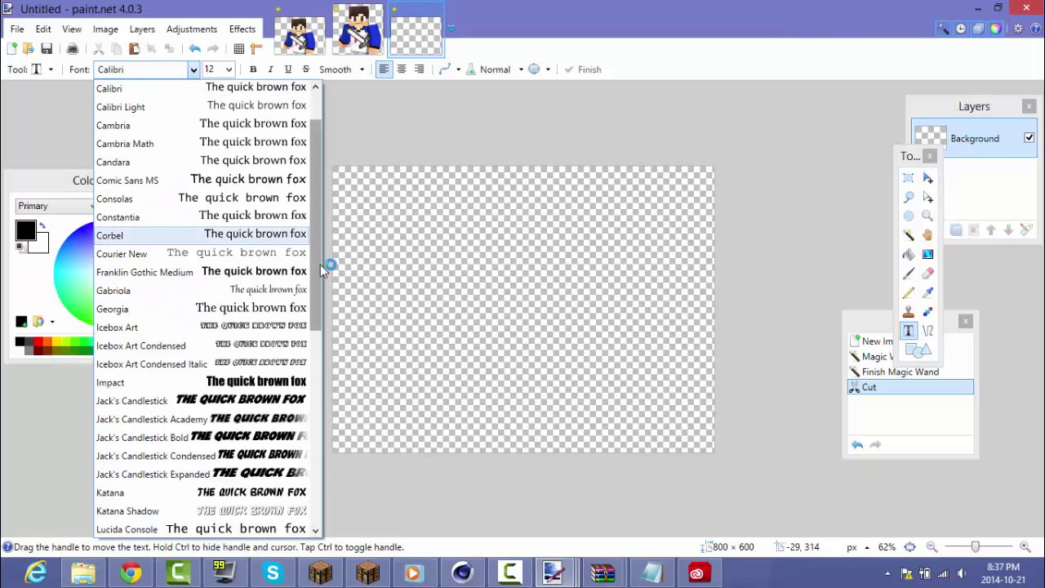
pyautogui.scroll(1, 320, 265)
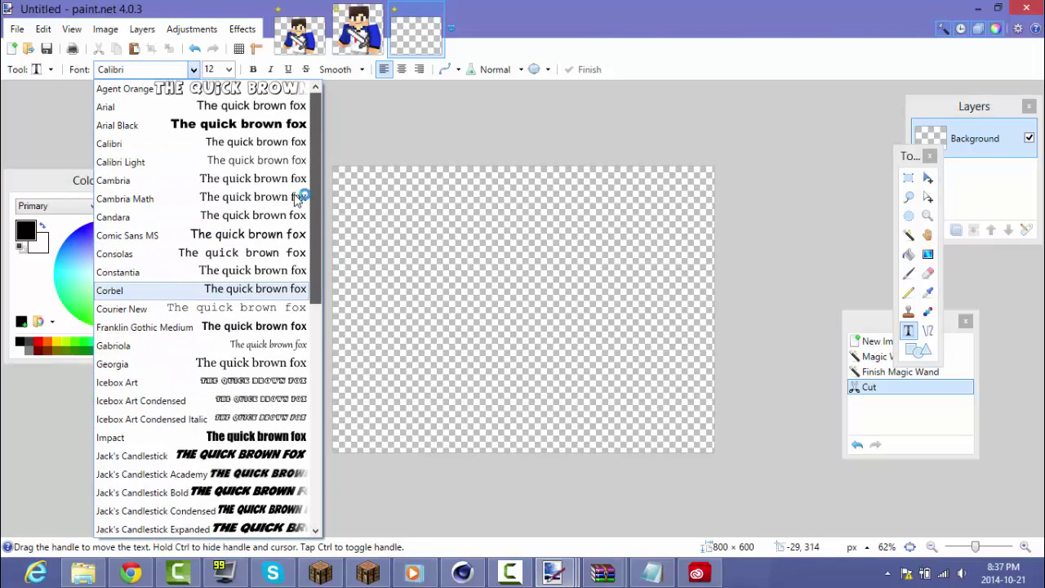
pyautogui.click(110, 87)
# - Set the font size to 36 and write "SAMTHEGAMERHD" on the upper middle of the canvas
pyautogui.click(231, 71)
pyautogui.click(221, 224)
pyautogui.click(396, 282)
pyautogui.click(229, 70)
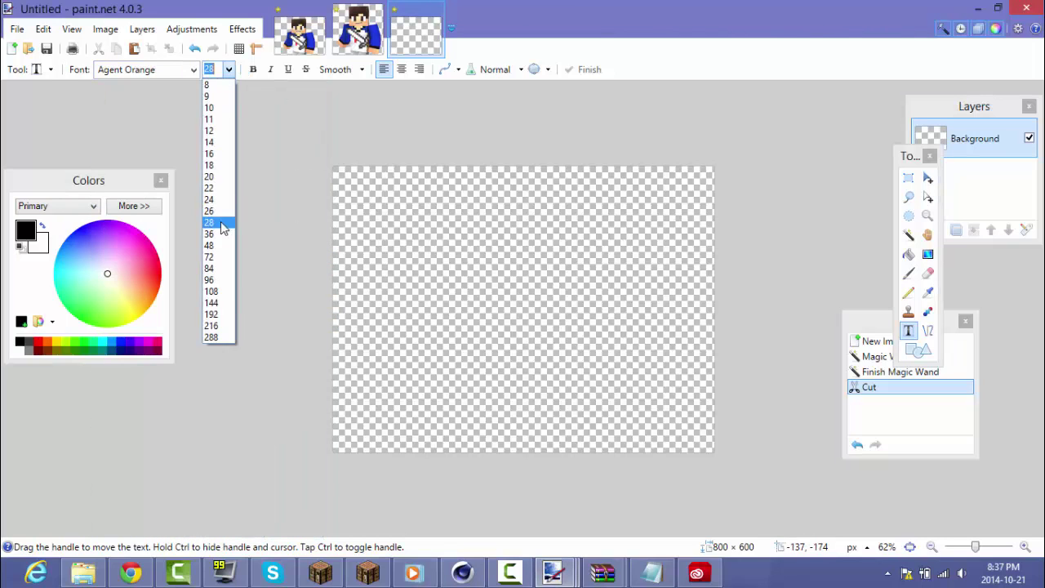
pyautogui.click(221, 235)
pyautogui.write('SAMTHEG')
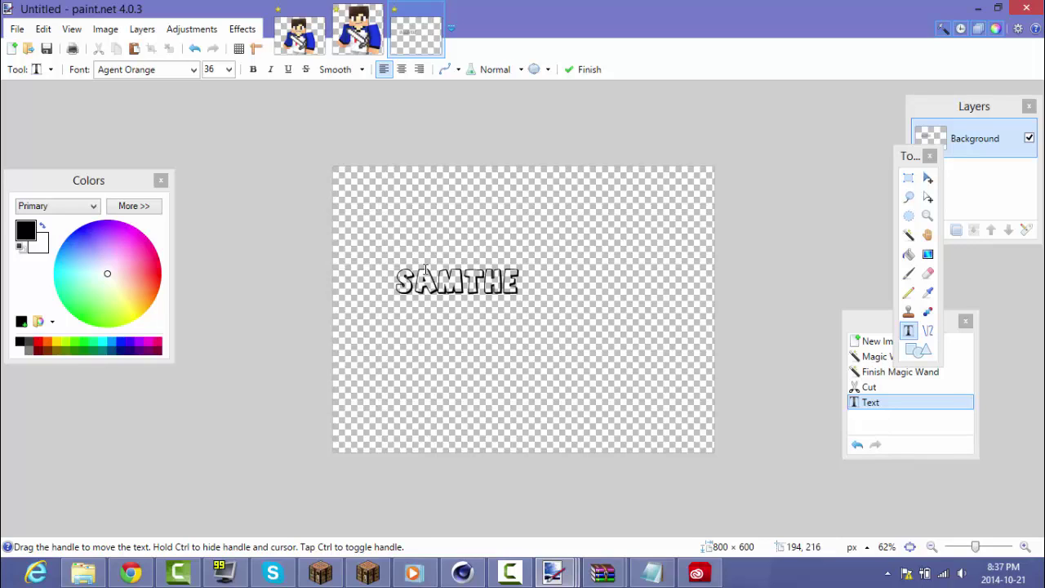
pyautogui.write('AMERHD')
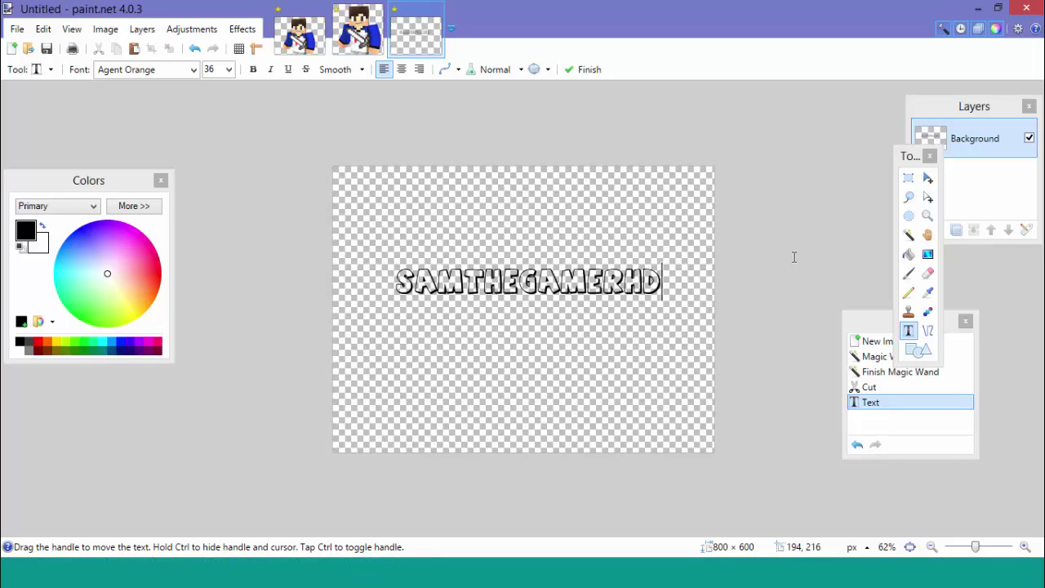
# - Choose the Gradient tool and set blue as the primary and black as the secondary colour
pyautogui.moveTo(975, 547); pyautogui.dragTo(977, 546)
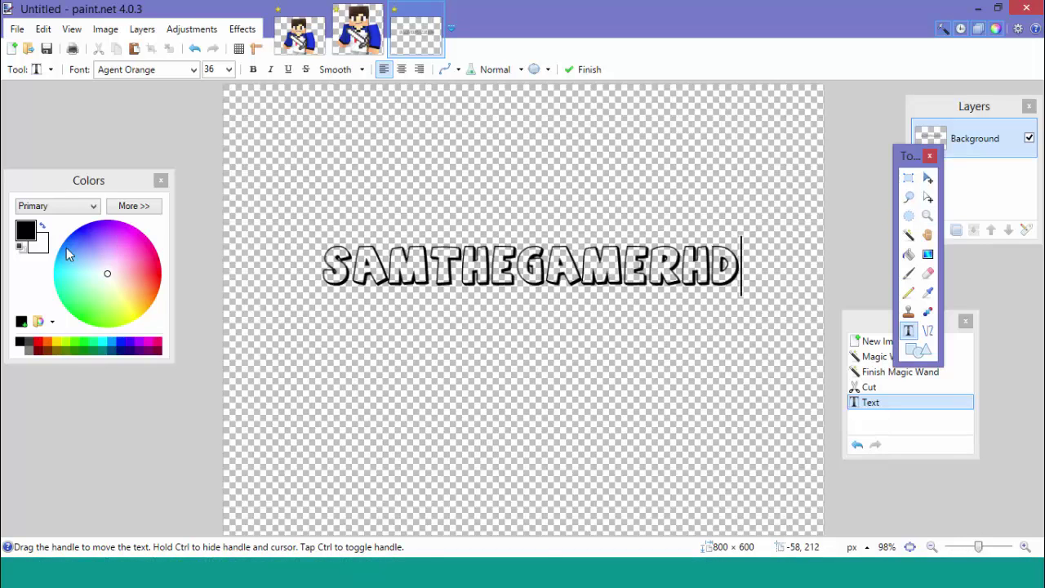
pyautogui.click(926, 253)
pyautogui.click(65, 297)
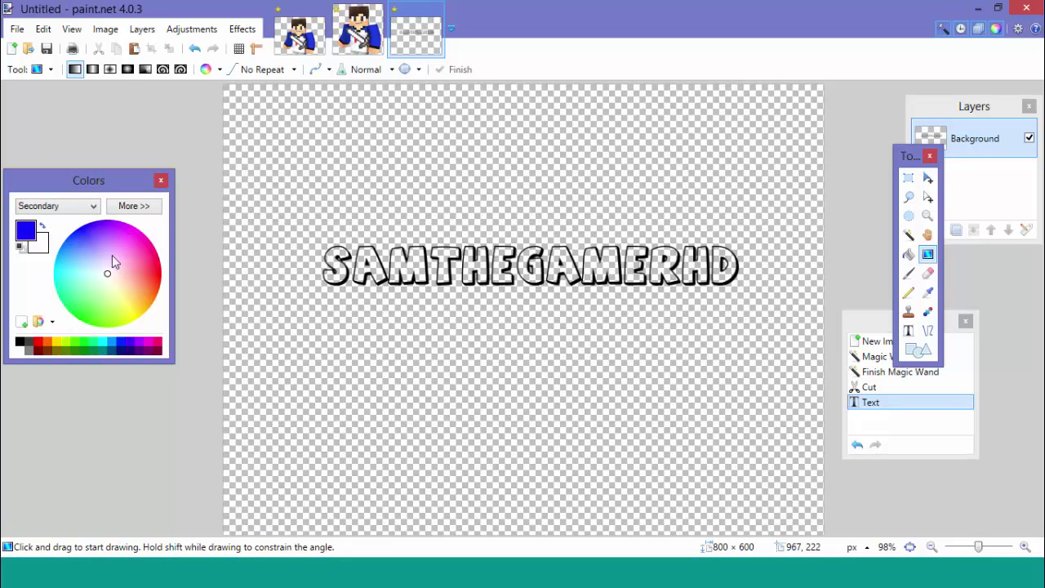
pyautogui.rightClick(21, 341)
# - Select the inside of the letter S with the Magic Wand at 50% tolerance
pyautogui.click(907, 235)
pyautogui.scroll(3, 449, 261)
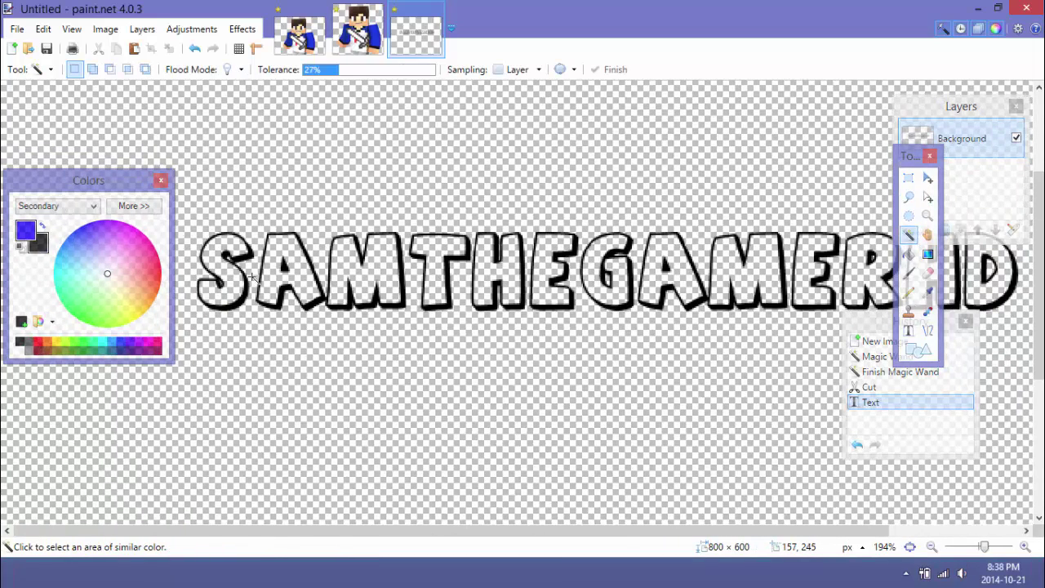
pyautogui.click(232, 279)
pyautogui.moveTo(365, 72); pyautogui.dragTo(370, 70)
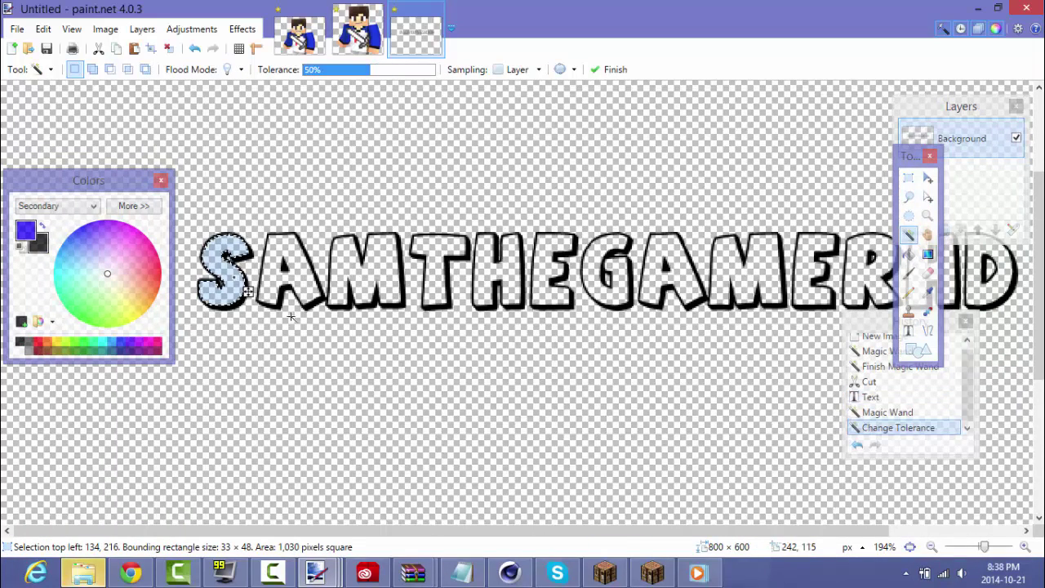
# - Add the insides of all remaining letters of SAMTHEGAMERHD to the Magic Wand selection
pyautogui.click(282, 272)
pyautogui.click(373, 270)
pyautogui.click(439, 270)
pyautogui.click(498, 270)
pyautogui.click(549, 266)
pyautogui.click(594, 269)
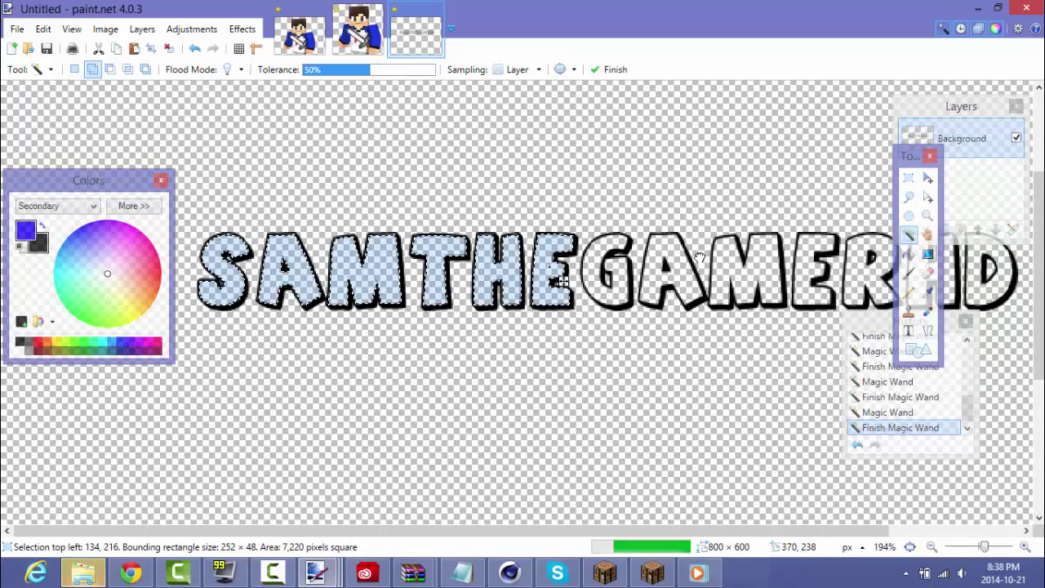
pyautogui.click(659, 271)
pyautogui.click(755, 272)
pyautogui.click(813, 274)
pyautogui.click(867, 274)
pyautogui.click(985, 273)
pyautogui.moveTo(910, 155); pyautogui.dragTo(757, 299)
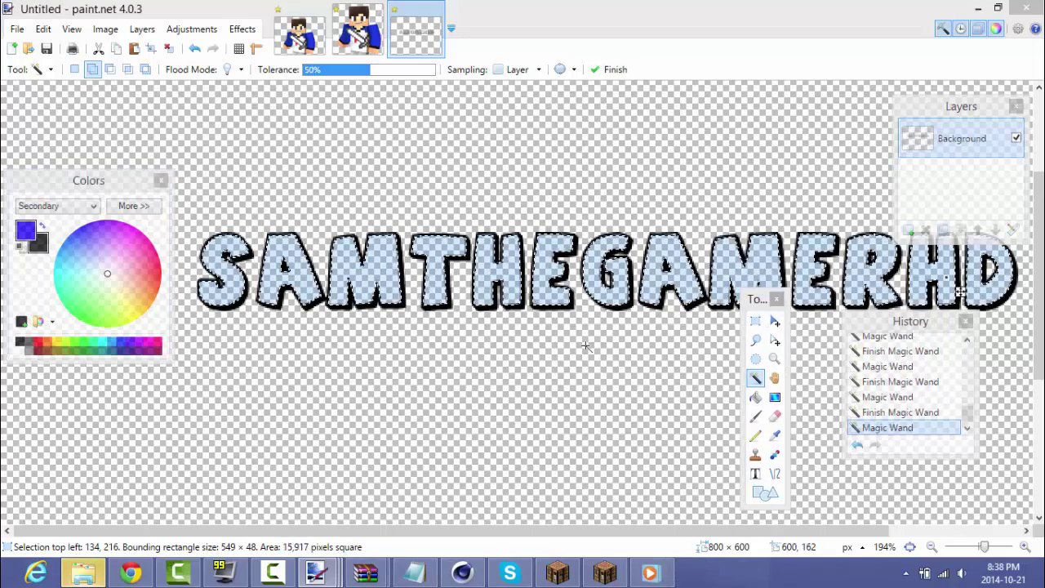
pyautogui.click(922, 273)
# - Try a short vertical linear gradient from blue to black across the selected letters
pyautogui.click(774, 397)
pyautogui.moveTo(679, 272); pyautogui.dragTo(679, 283)
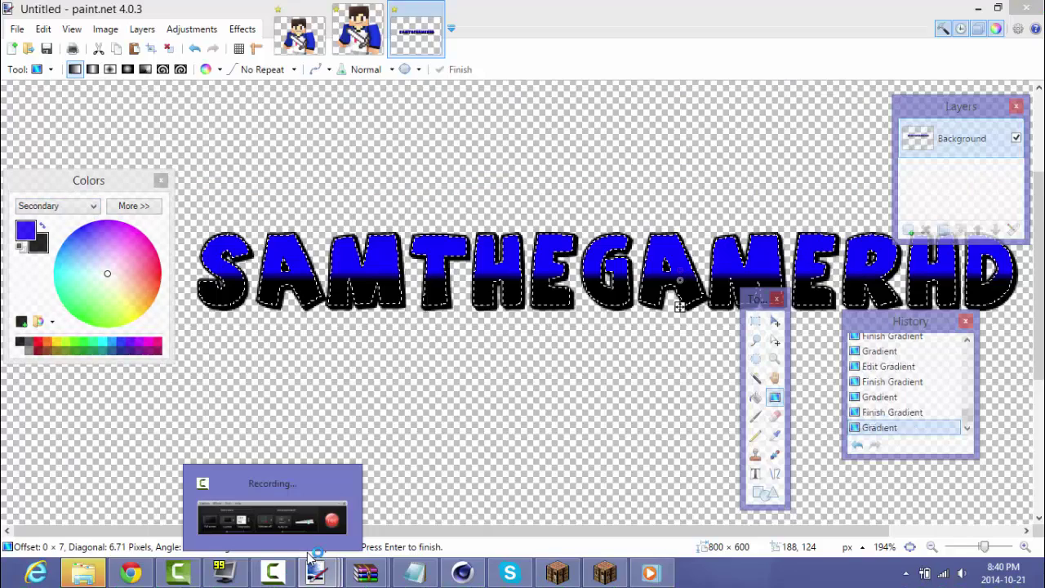
pyautogui.moveTo(510, 272); pyautogui.dragTo(510, 329)
pyautogui.moveTo(509, 329); pyautogui.dragTo(509, 329)
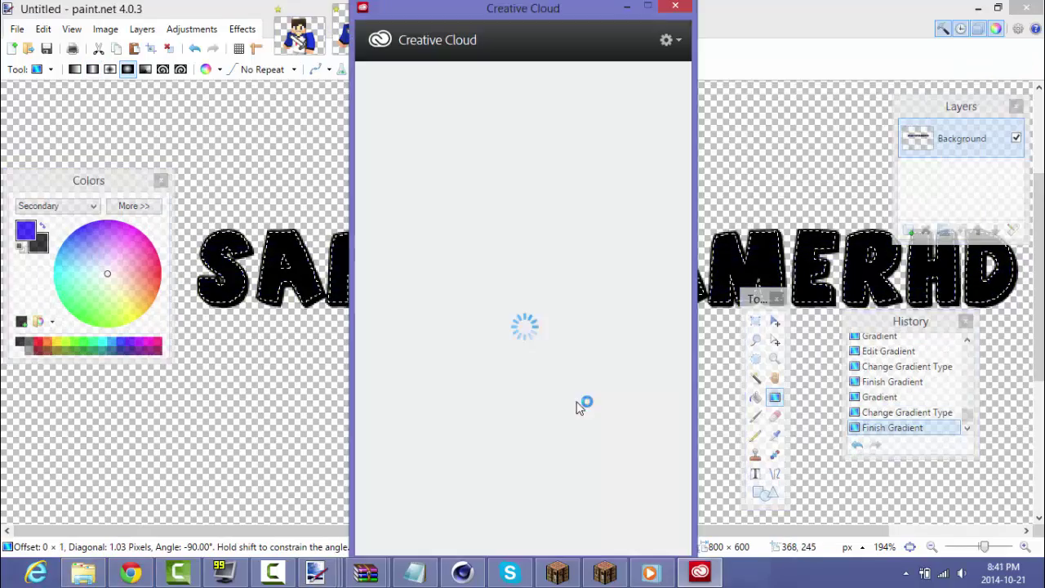
# - Try a large diamond gradient from the middle of the lettering and undo it
pyautogui.moveTo(525, 314); pyautogui.dragTo(525, 316)
pyautogui.scroll(-2, 525, 315)
pyautogui.moveTo(546, 252); pyautogui.dragTo(633, 568)
pyautogui.scroll(5, 555, 222)
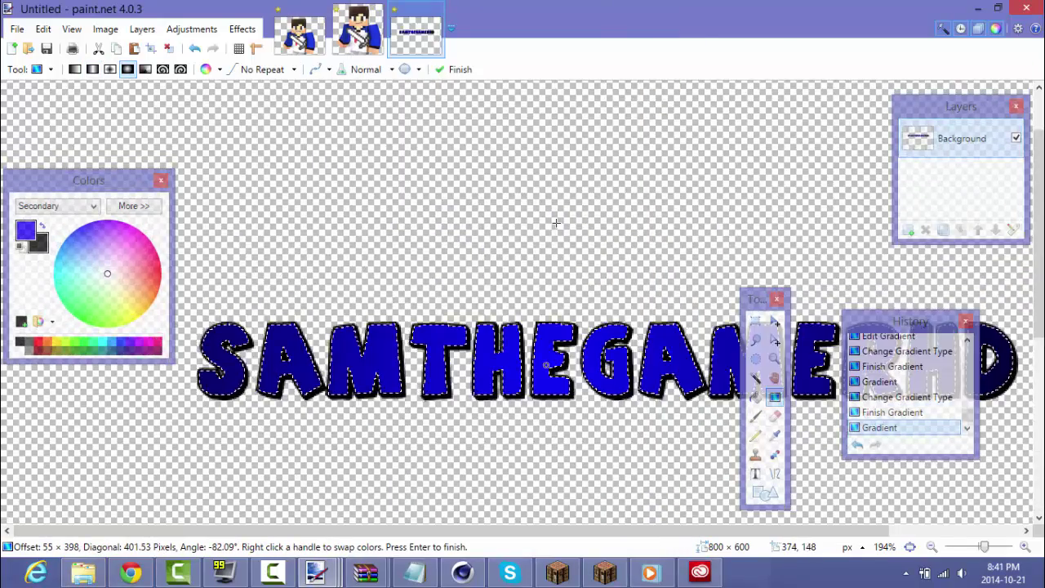
pyautogui.scroll(-1, 554, 222)
pyautogui.hotkey('ctrl', 'z')
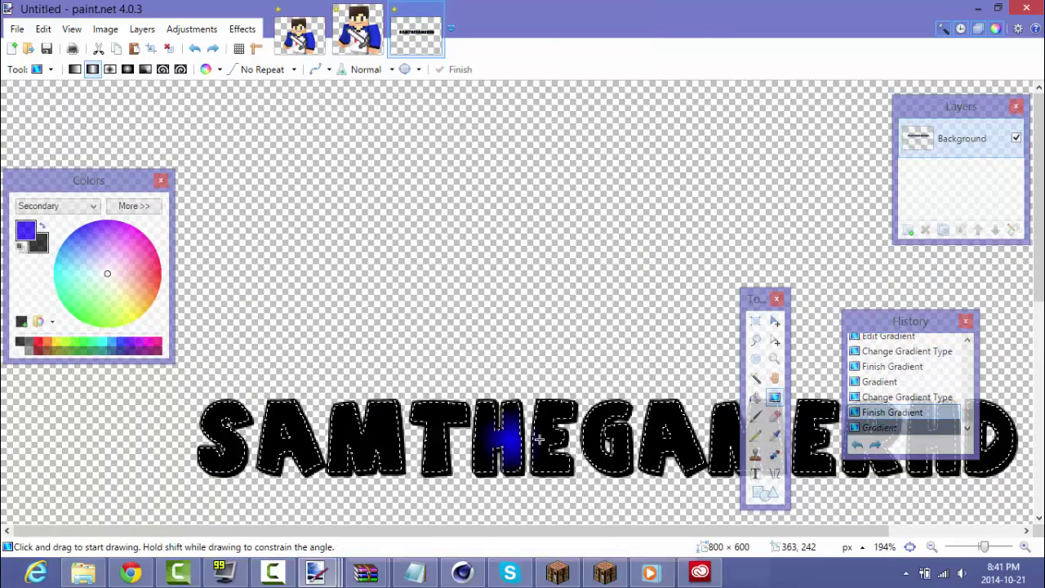
# - Try a vertical reflected blue-to-black gradient over the selected letters and deselect them
pyautogui.moveTo(541, 439); pyautogui.dragTo(541, 466)
pyautogui.hotkey('ctrl', 'b')
pyautogui.press('s')
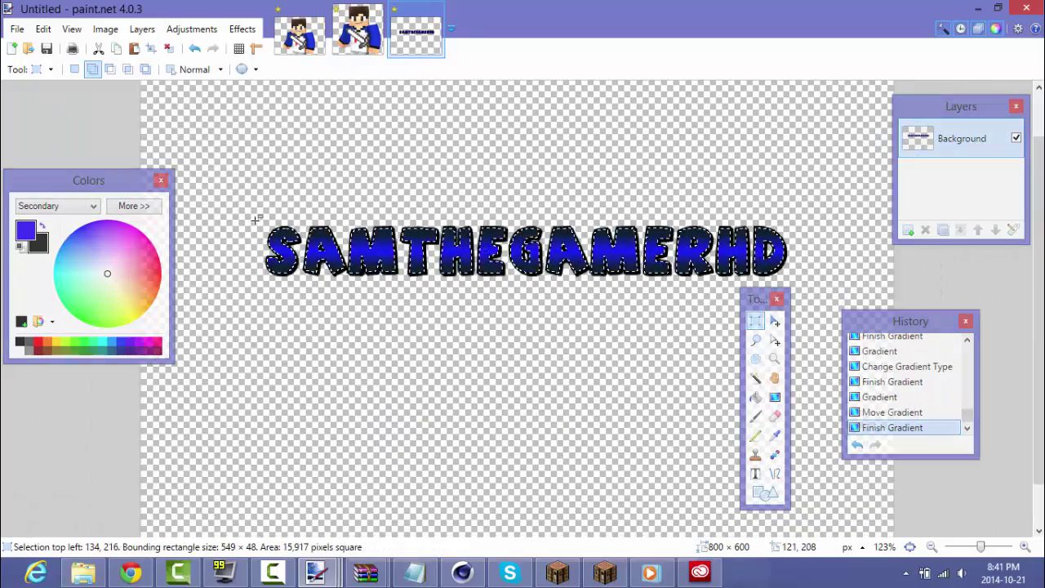
pyautogui.click(77, 73)
pyautogui.click(247, 211)
# - Undo the deselection and all gradient fills on the letters
pyautogui.scroll(4, 312, 254)
pyautogui.hotkey('ctrl', 'z')
pyautogui.scroll(5, 314, 255)
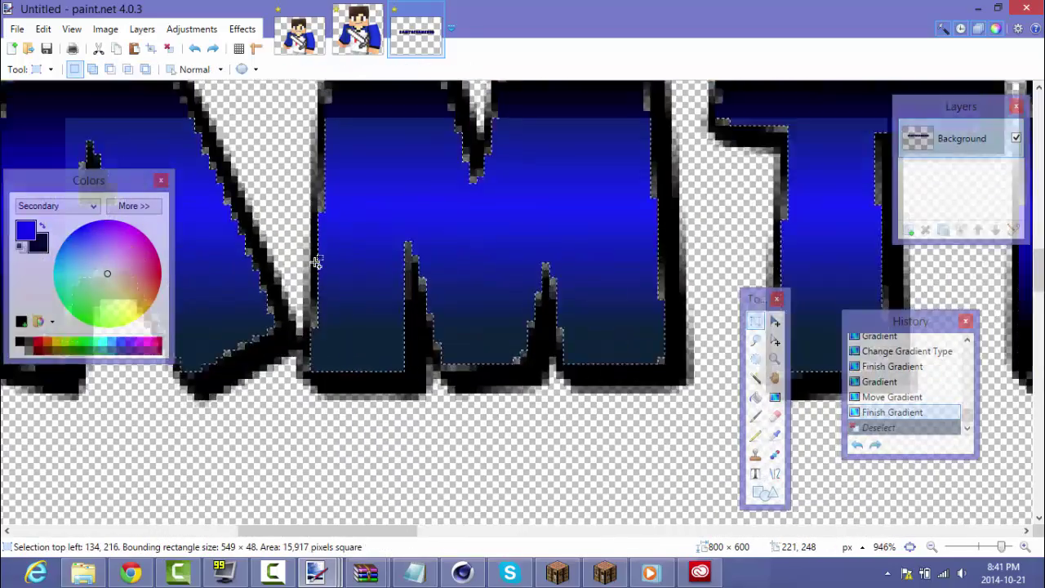
pyautogui.scroll(-6, 313, 256)
pyautogui.scroll(2, 259, 256)
pyautogui.scroll(-1, 368, 280)
pyautogui.hotkey('ctrl', 'z')
pyautogui.hotkey('ctrl', 'z')
pyautogui.hotkey('ctrl', 'z')
pyautogui.hotkey('ctrl', 'z')
pyautogui.hotkey('ctrl', 'z')
pyautogui.hotkey('ctrl', 'z')
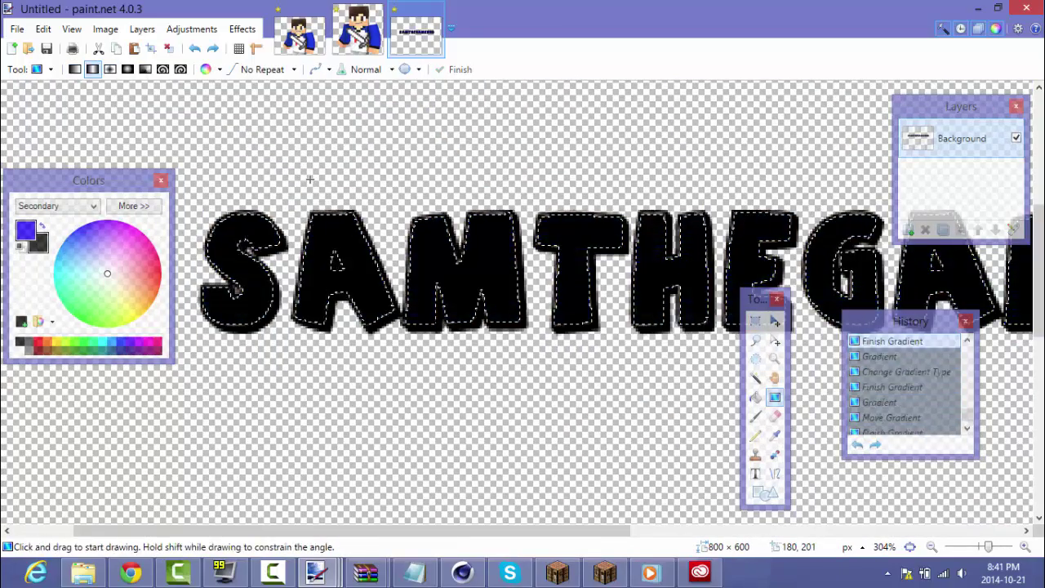
pyautogui.scroll(-1, 324, 196)
pyautogui.hotkey('ctrl', 'z')
pyautogui.hotkey('ctrl', 'z')
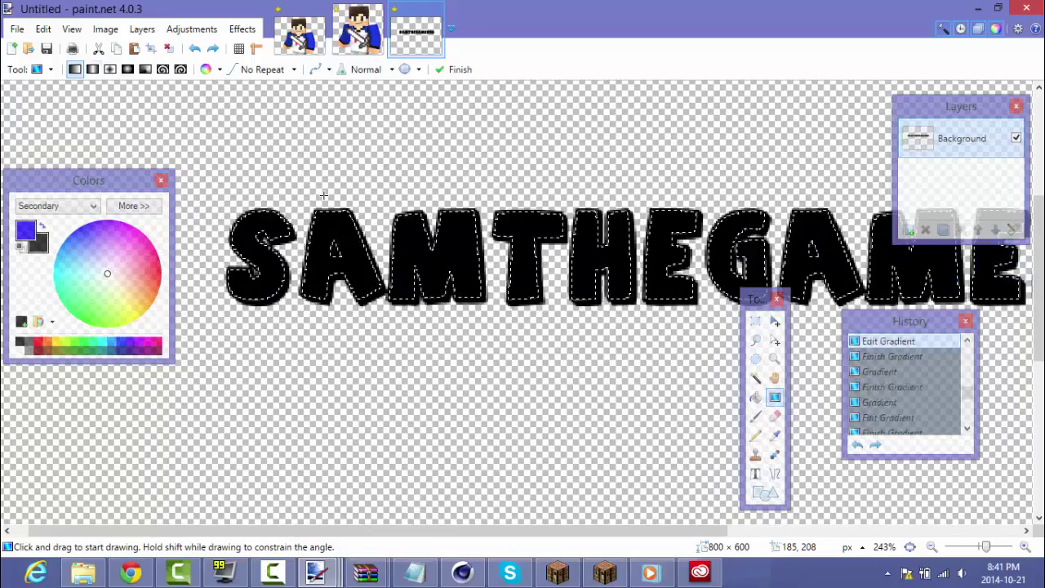
pyautogui.hotkey('ctrl', 'z')
pyautogui.hotkey('ctrl', 'z')
pyautogui.scroll(5, 406, 270)
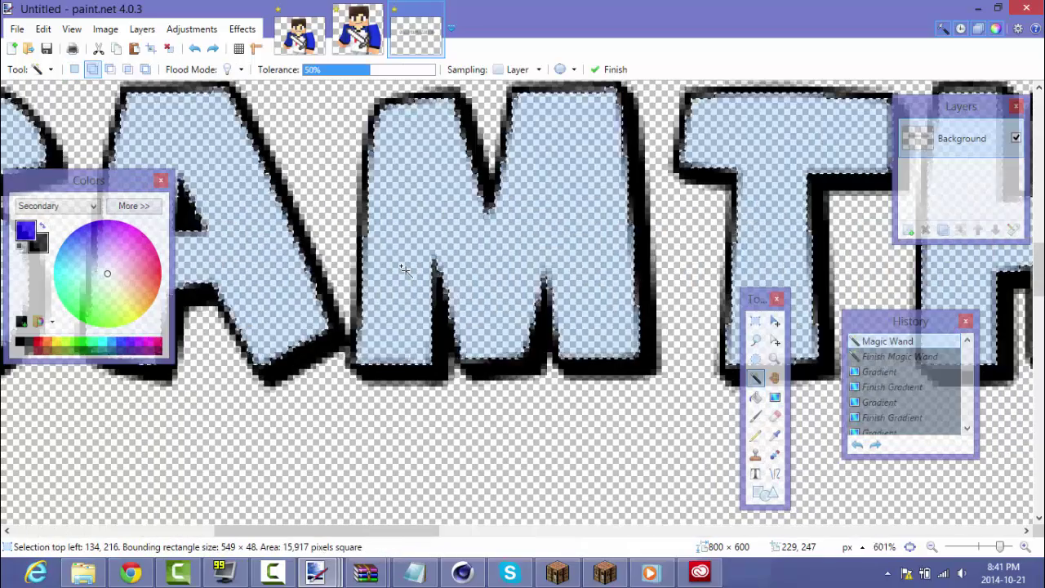
# - Undo the Magic Wand selections of the individual letters
pyautogui.hotkey('ctrl', 'z')
pyautogui.hotkey('ctrl', 'z')
pyautogui.hotkey('ctrl', 'z')
pyautogui.hotkey('ctrl', 'z')
pyautogui.hotkey('ctrl', 'z')
pyautogui.hotkey('ctrl', 'z')
pyautogui.scroll(-5, 420, 273)
pyautogui.hotkey('ctrl', 'z')
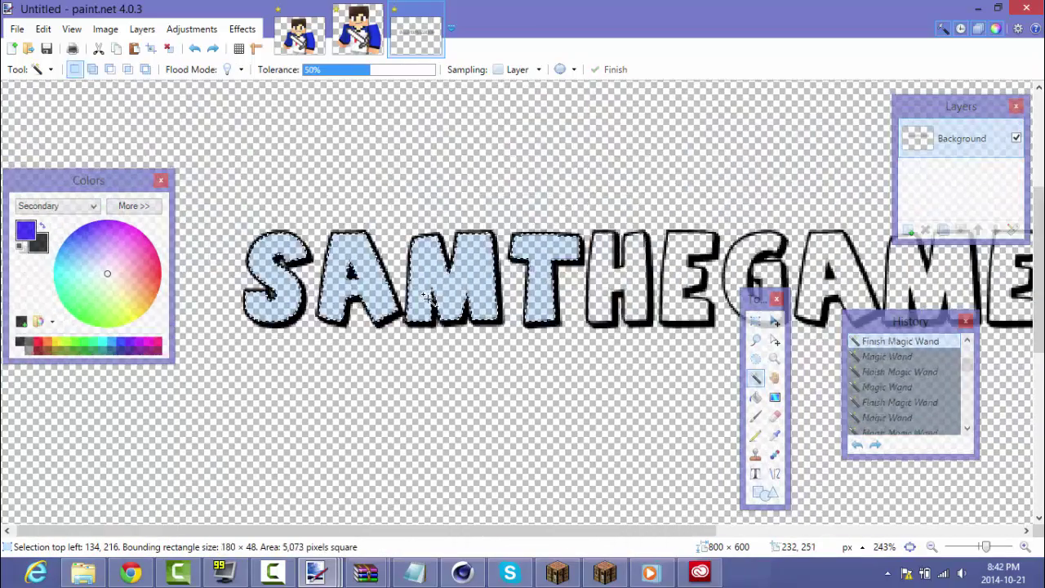
# - Try to cut the faint pixels around the letter outlines using the Magic Wand at 65% tolerance
pyautogui.click(269, 278)
pyautogui.scroll(5, 270, 277)
pyautogui.scroll(-6, 298, 286)
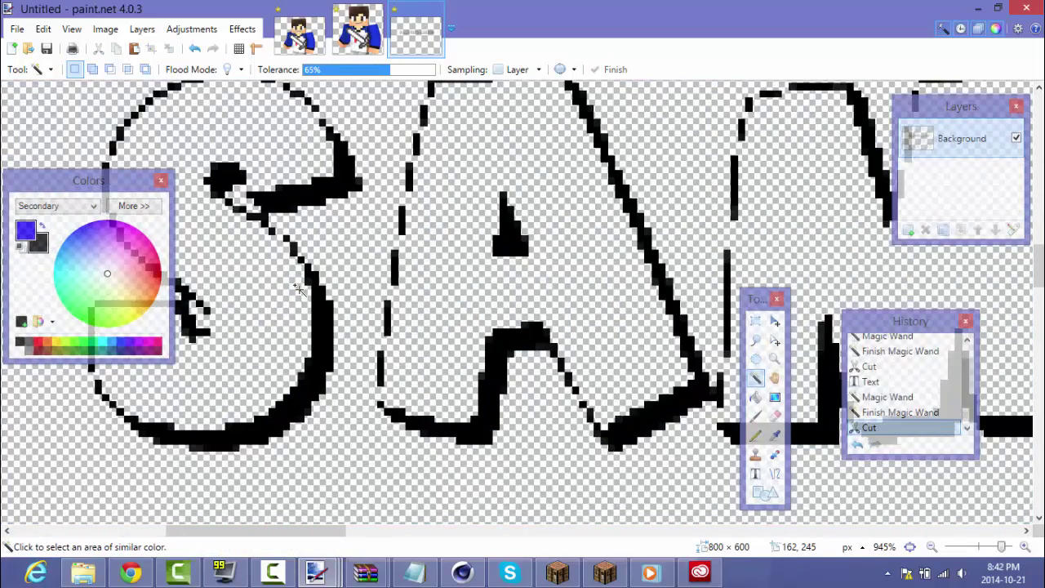
pyautogui.hotkey('ctrl', 'x')
# - Try selecting the transparent area again at 50% tolerance, and undo this selection and the cut
pyautogui.moveTo(178, 258); pyautogui.dragTo(296, 370)
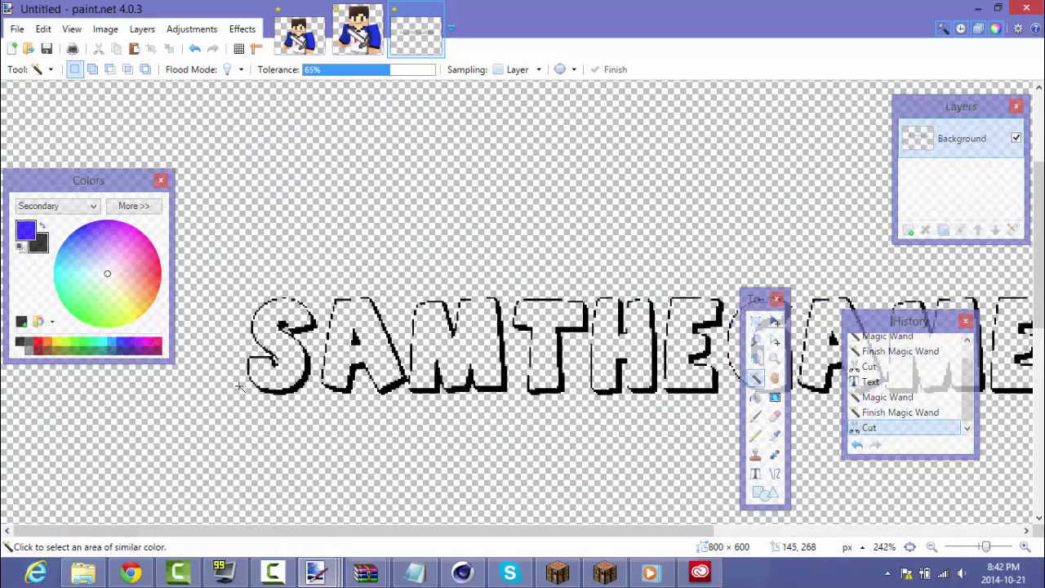
pyautogui.click(294, 369)
pyautogui.click(369, 74)
pyautogui.scroll(-8, 303, 315)
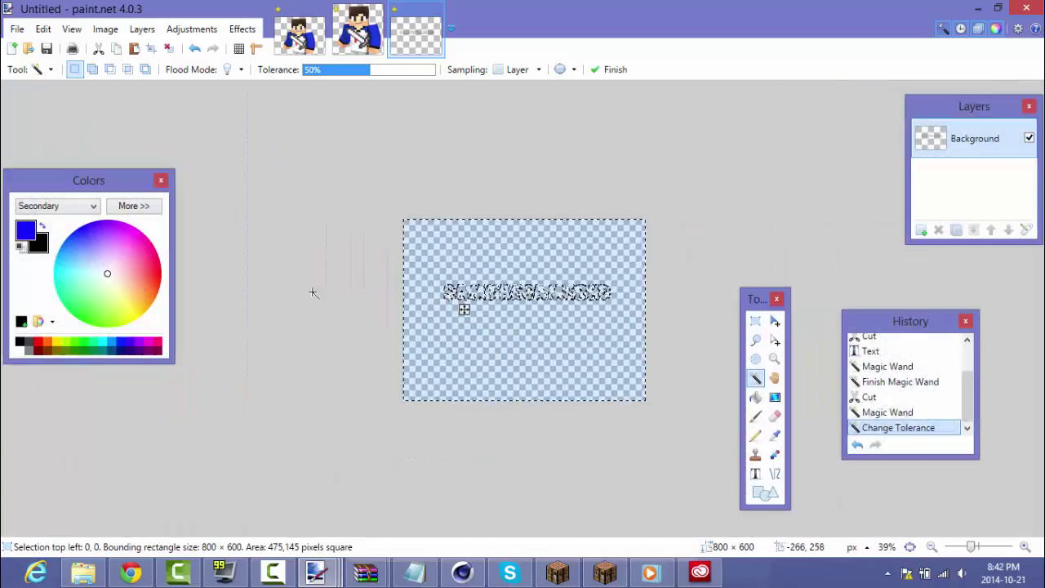
pyautogui.click(314, 294)
pyautogui.scroll(6, 312, 292)
pyautogui.click(272, 243)
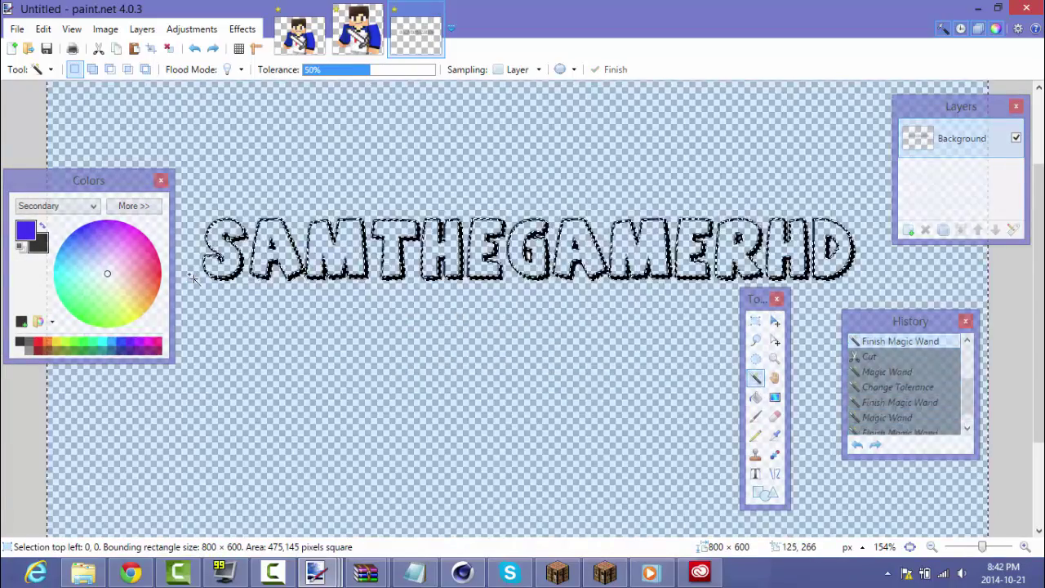
# - Select the inside of the letter S with the Magic Wand at 52% tolerance
pyautogui.scroll(-1, 82, 149)
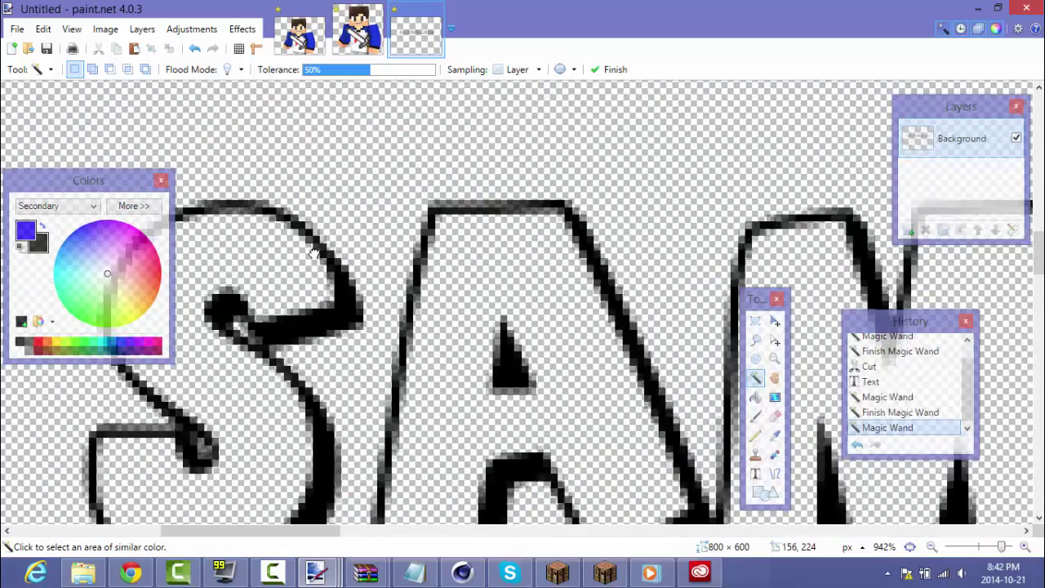
pyautogui.moveTo(315, 254); pyautogui.dragTo(333, 212)
pyautogui.click(333, 213)
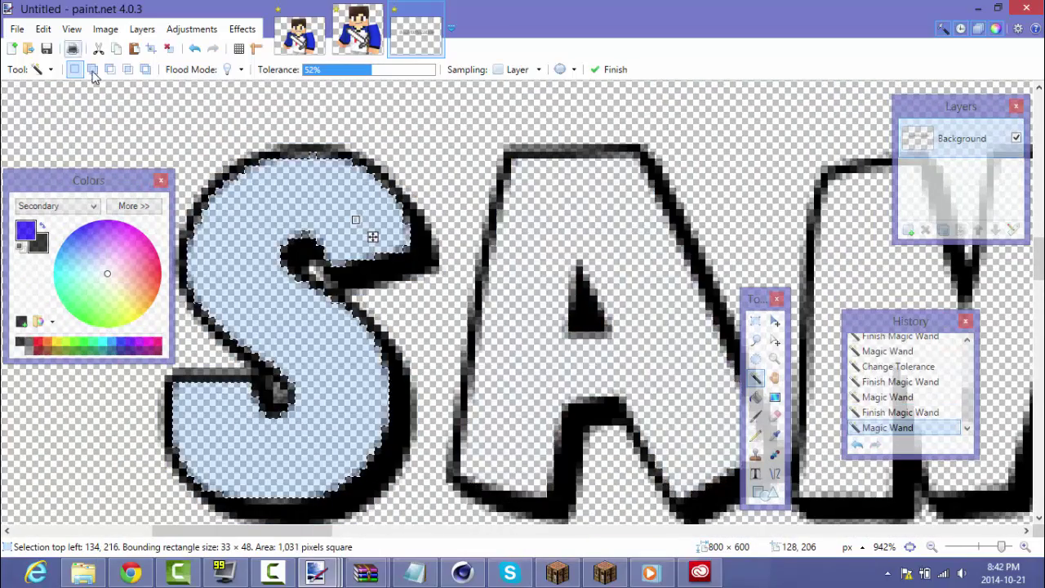
# - Switch the Magic Wand to adding and extend the selection to the insides of the letters from A through R
pyautogui.click(871, 245)
pyautogui.moveTo(872, 245); pyautogui.dragTo(99, 225)
pyautogui.click(553, 201)
pyautogui.click(198, 231)
pyautogui.click(445, 245)
pyautogui.click(455, 221)
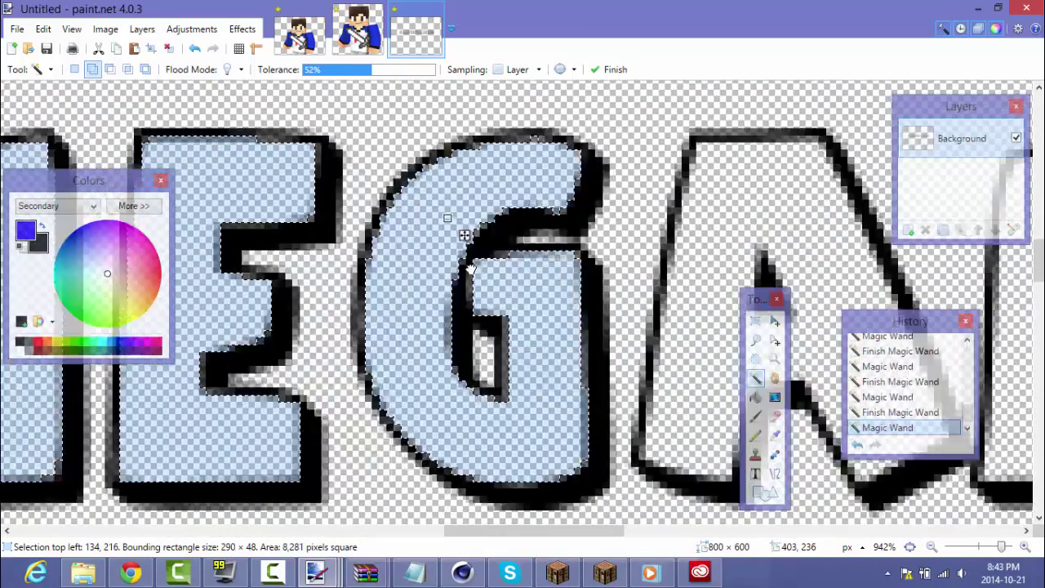
pyautogui.click(751, 208)
pyautogui.click(581, 227)
pyautogui.hscroll(8, 555, 229)
pyautogui.click(501, 209)
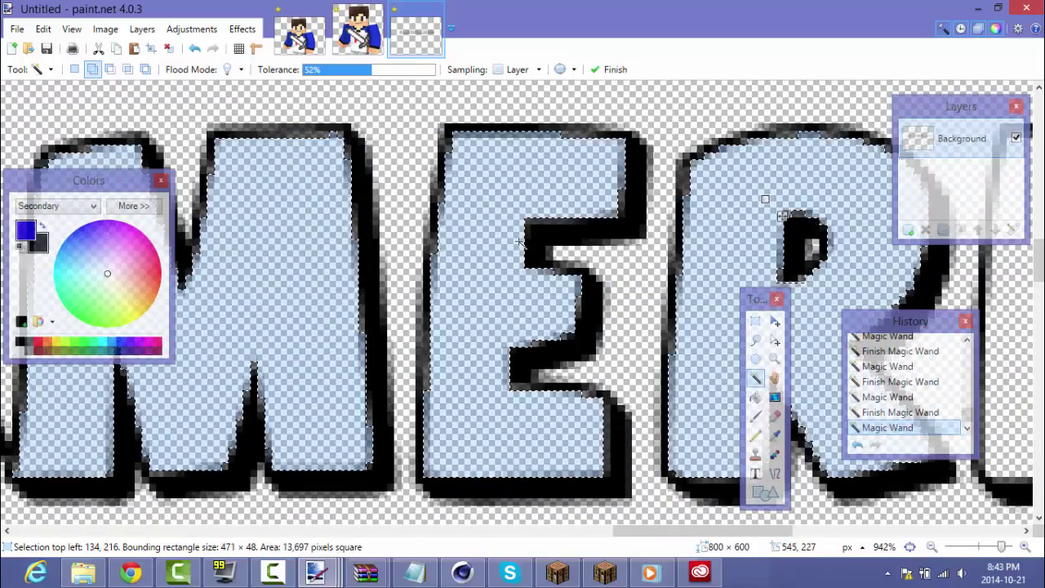
# - Clear the Creative Cloud and Layers windows off the last letters and add the insides of H and D to the selection
pyautogui.click(699, 571)
pyautogui.click(663, 10)
pyautogui.moveTo(956, 112); pyautogui.dragTo(750, 130)
pyautogui.click(1000, 251)
pyautogui.scroll(-5, 985, 256)
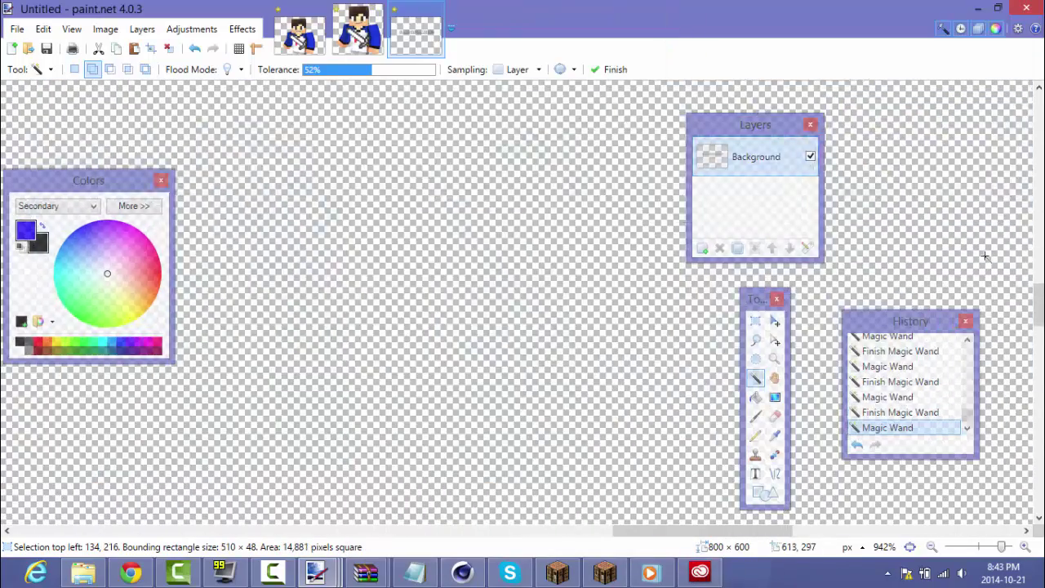
pyautogui.scroll(-8, 984, 256)
pyautogui.click(972, 207)
# - Fill the selected letters with a vertical reflected gradient from blue to black, about 23 pixels long
pyautogui.scroll(8, 509, 227)
pyautogui.press('g')
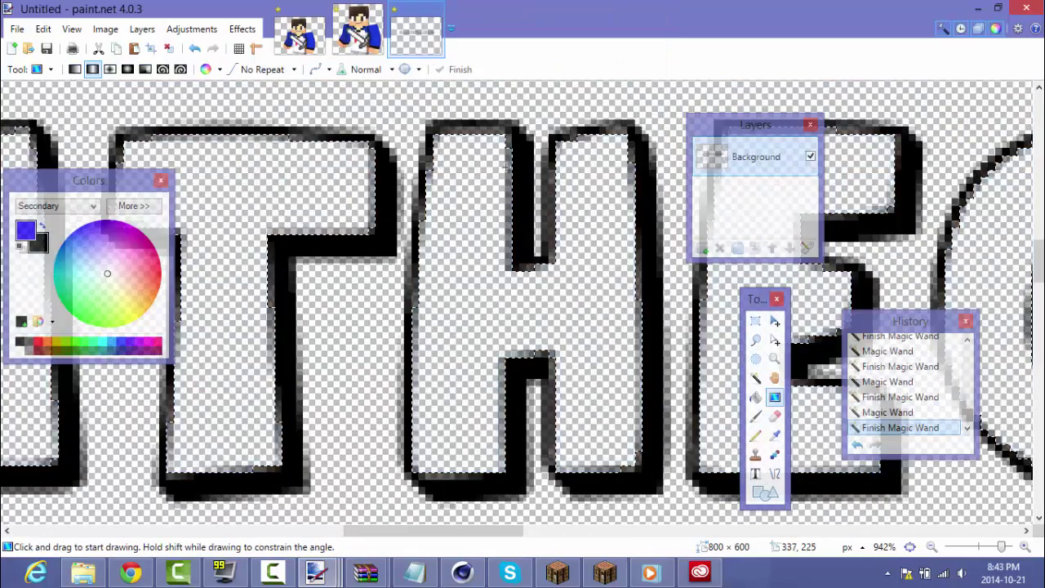
pyautogui.click(600, 319)
pyautogui.moveTo(601, 316); pyautogui.dragTo(594, 494)
pyautogui.scroll(-5, 594, 495)
pyautogui.scroll(8, 381, 413)
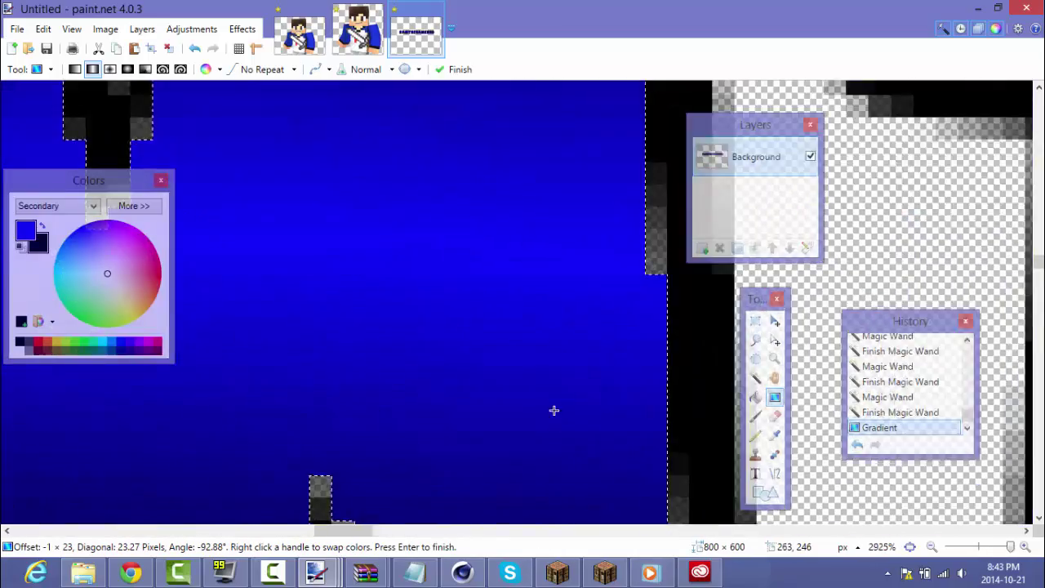
pyautogui.scroll(-12, 553, 411)
# - Deselect the letters and move the Layers window over the History window
pyautogui.click(755, 321)
pyautogui.click(130, 105)
pyautogui.scroll(2, 324, 253)
pyautogui.moveTo(755, 124); pyautogui.dragTo(914, 208)
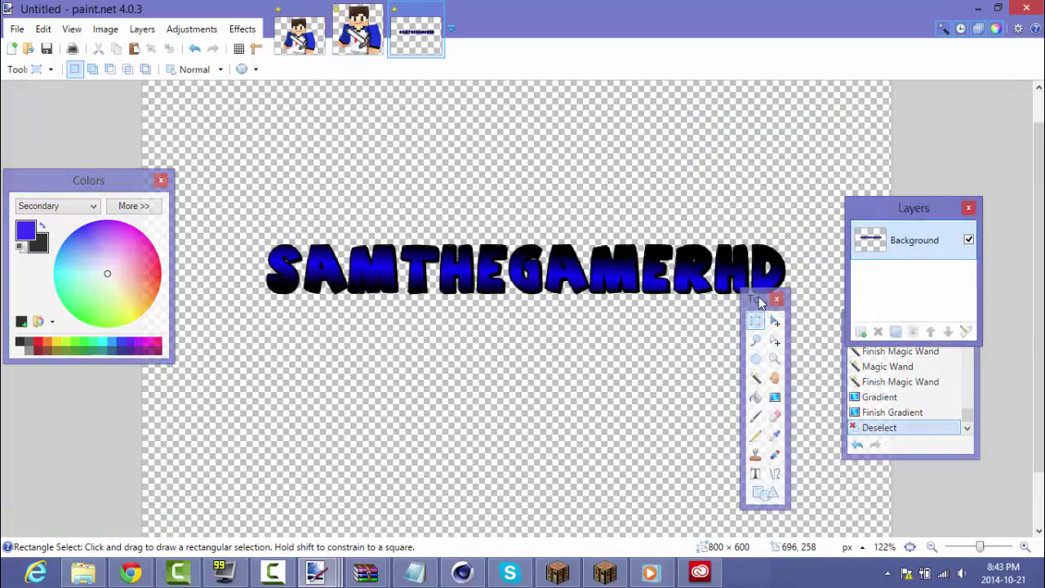
# - Copy the SAMTHEGAMERHD text and paste it onto Layer 4 of the larger Minecraft character image
pyautogui.moveTo(759, 301); pyautogui.dragTo(773, 384)
pyautogui.moveTo(247, 230); pyautogui.dragTo(847, 301)
pyautogui.click(357, 43)
pyautogui.scroll(-3, 912, 263)
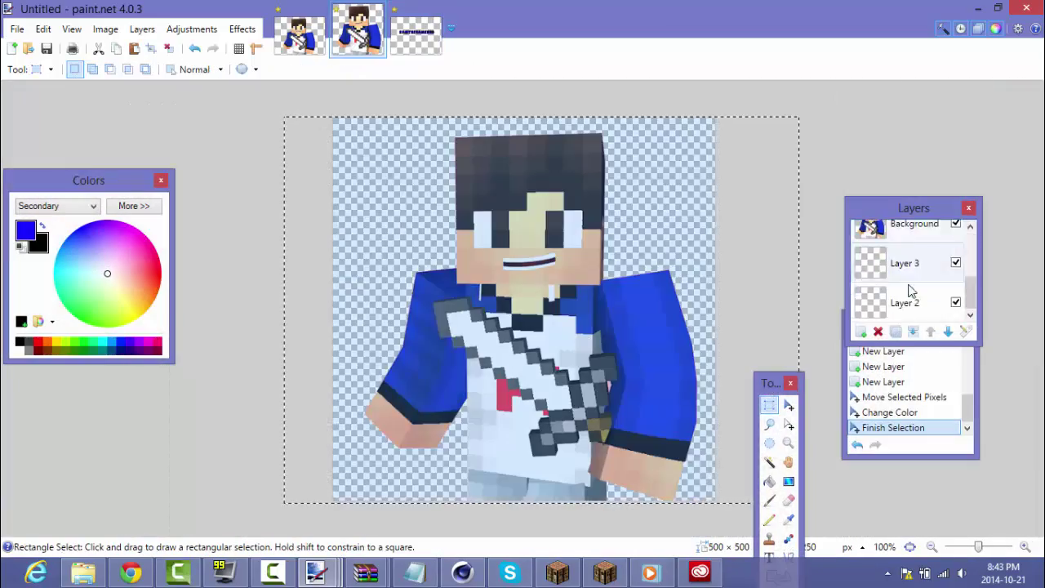
pyautogui.click(904, 296)
pyautogui.hotkey('ctrl', 'v')
# - Keep the canvas size, shrink the pasted text to about 573 × 68 pixels and place it along the bottom of the character image
pyautogui.click(673, 325)
pyautogui.moveTo(674, 325); pyautogui.dragTo(679, 369)
pyautogui.moveTo(711, 400); pyautogui.dragTo(636, 398)
pyautogui.moveTo(673, 401); pyautogui.dragTo(680, 410)
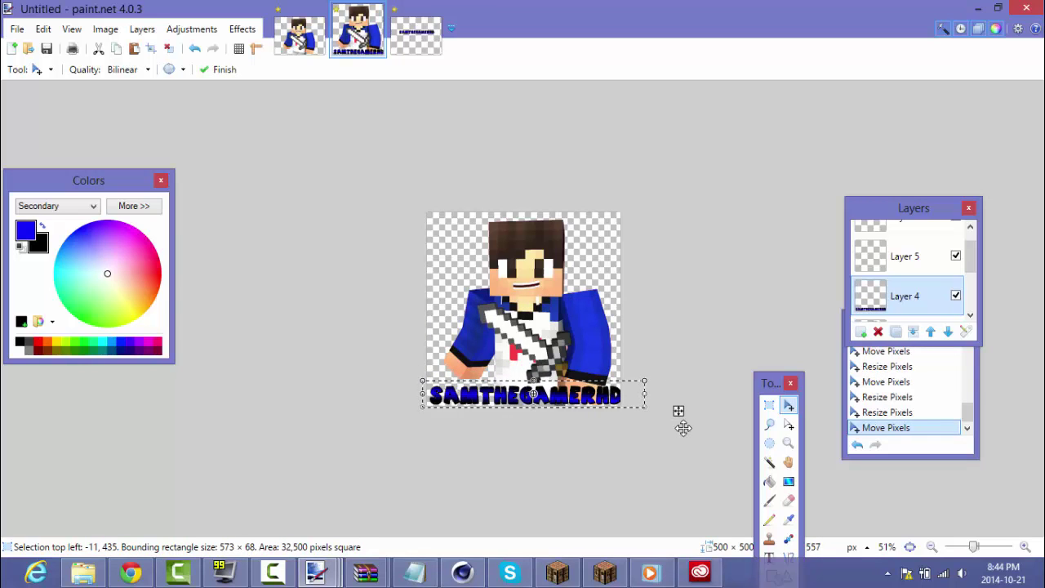
pyautogui.scroll(3, 694, 392)
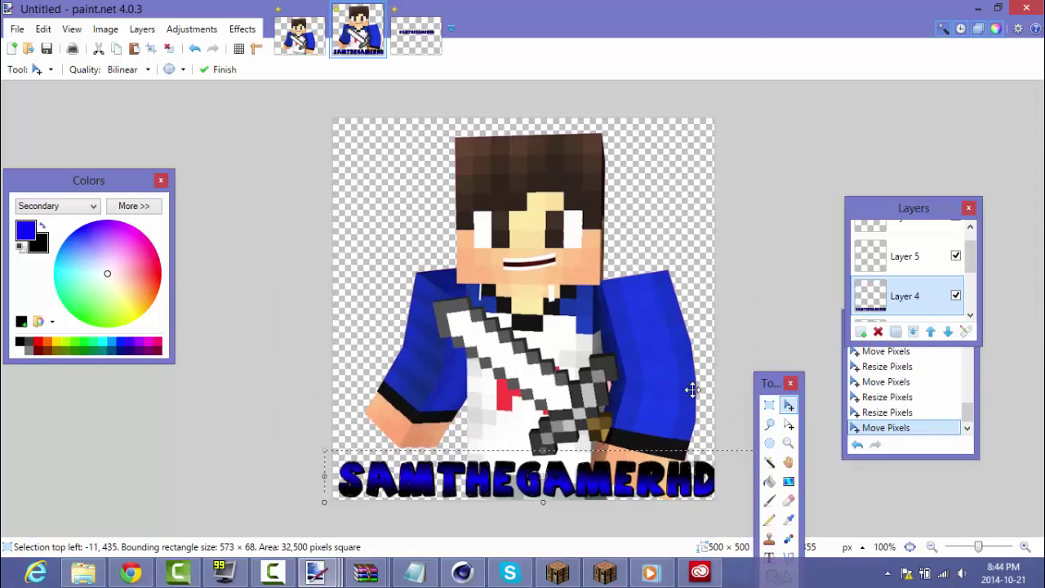
pyautogui.scroll(-1, 692, 390)
# - Make Layer 2 the active layer and open the forest picture 21.png from the Pictures library
pyautogui.moveTo(970, 262); pyautogui.dragTo(972, 303)
pyautogui.click(906, 303)
pyautogui.click(18, 29)
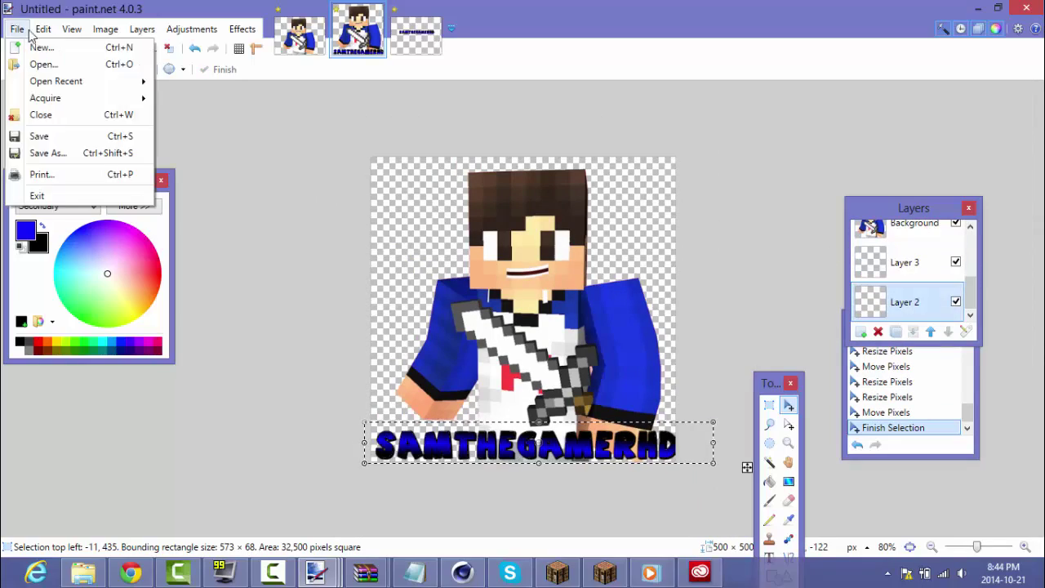
pyautogui.click(18, 29)
pyautogui.click(18, 30)
pyautogui.click(44, 62)
pyautogui.scroll(-2, 500, 138)
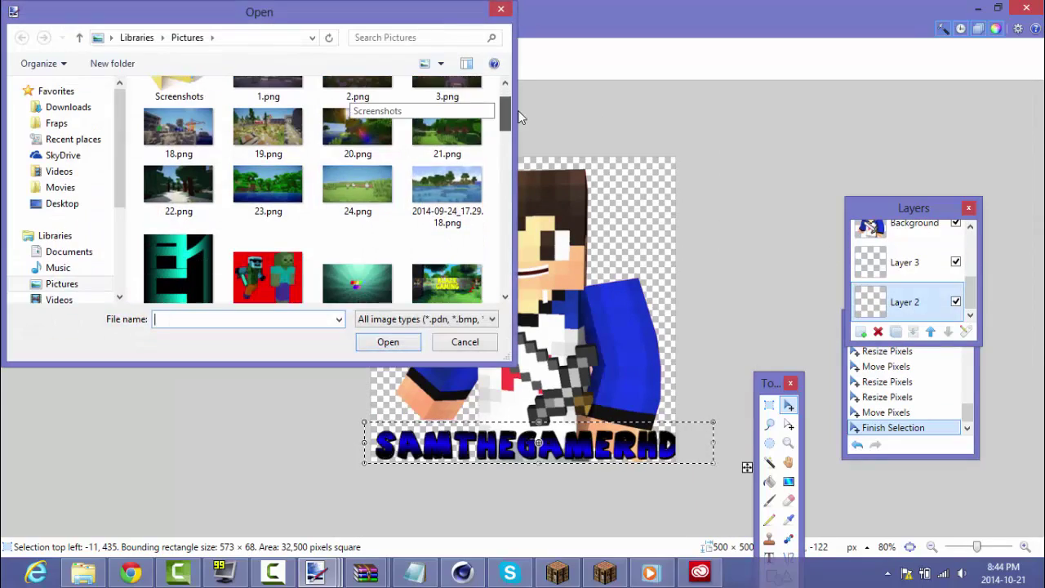
pyautogui.doubleClick(446, 105)
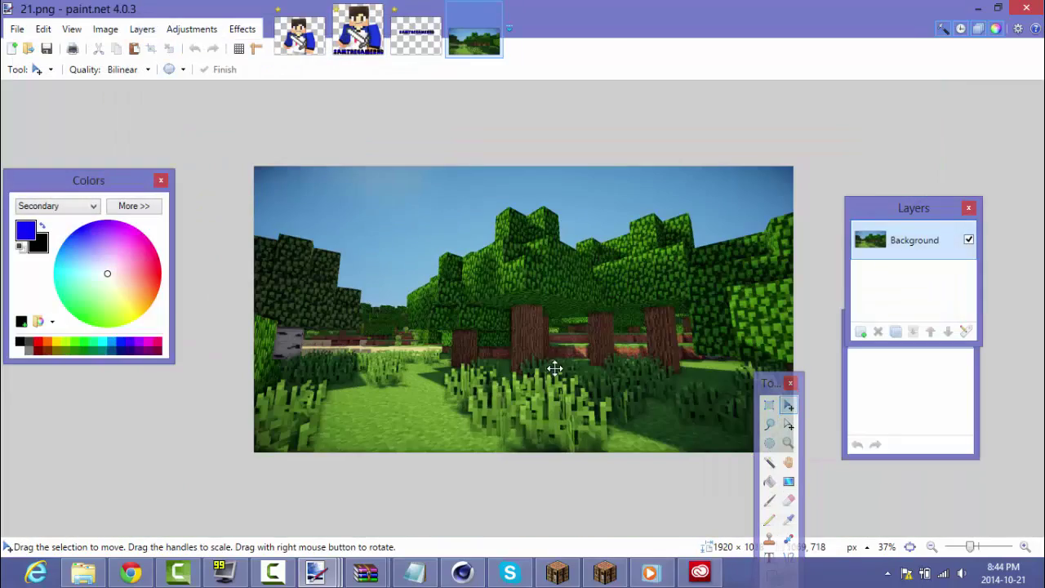
# - Apply a Camera Trouser Flare to the forest with sun position 0.11 and 0.28, intensity 0.31 and a flare angle of about 70 degrees
pyautogui.click(242, 29)
pyautogui.moveTo(341, 186)
pyautogui.click(358, 215)
pyautogui.moveTo(428, 187)
pyautogui.mouseDown()
pyautogui.moveTo(419, 184)
pyautogui.moveTo(430, 187)
pyautogui.mouseUp()
pyautogui.moveTo(516, 194); pyautogui.dragTo(525, 170)
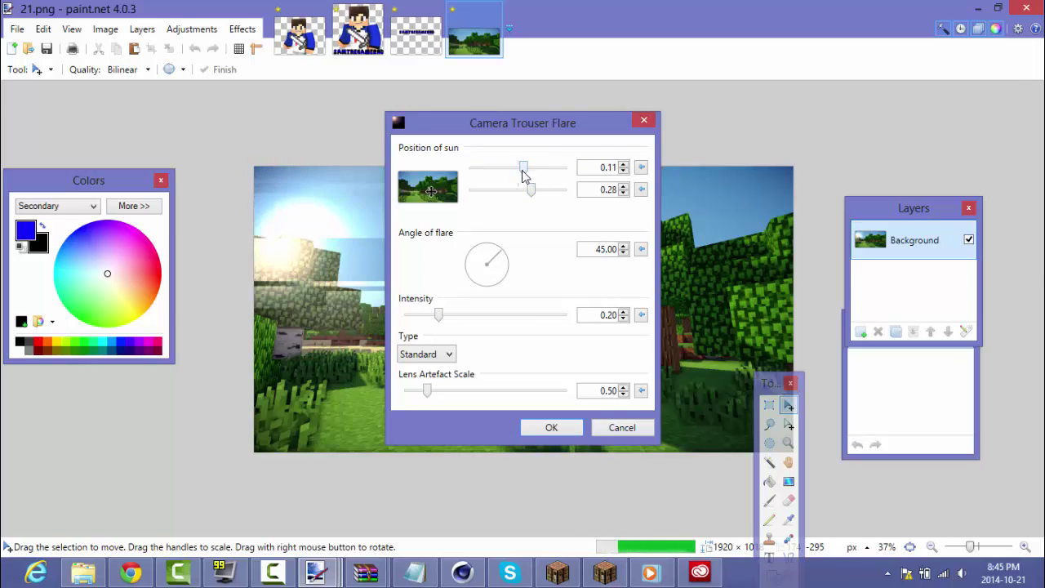
pyautogui.moveTo(439, 315); pyautogui.dragTo(456, 315)
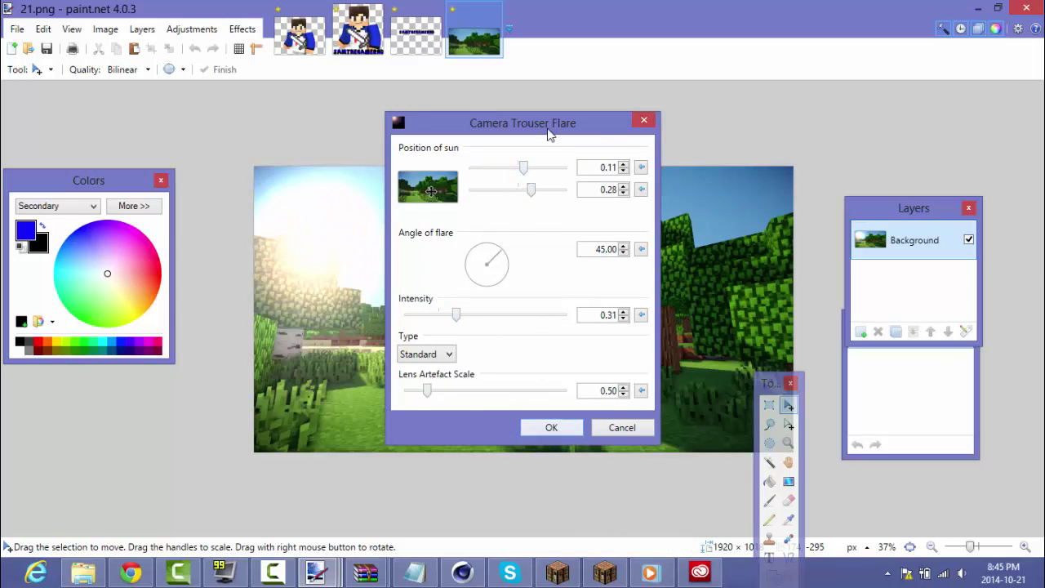
pyautogui.moveTo(549, 134); pyautogui.dragTo(829, 136)
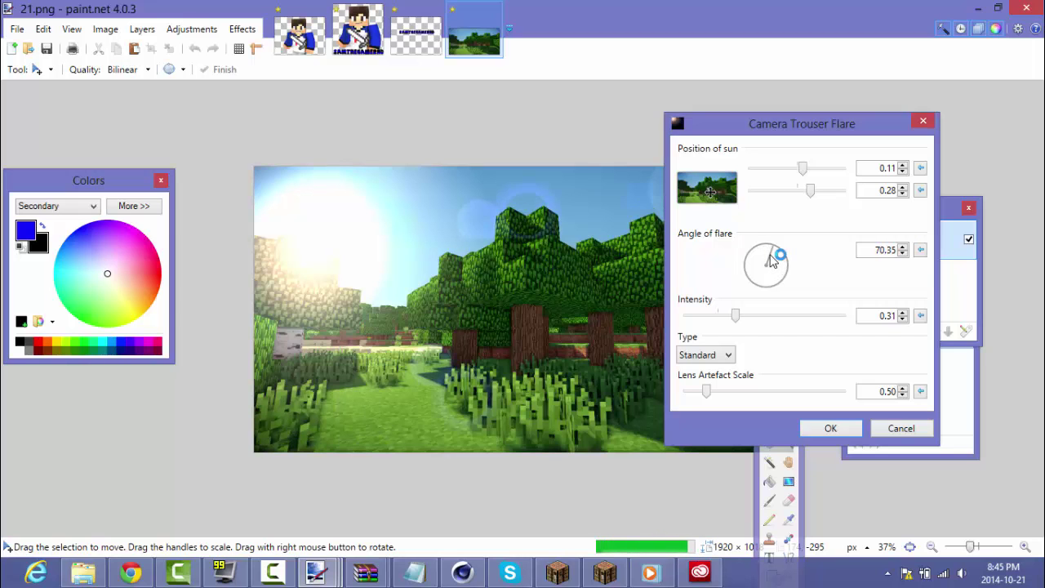
pyautogui.click(837, 430)
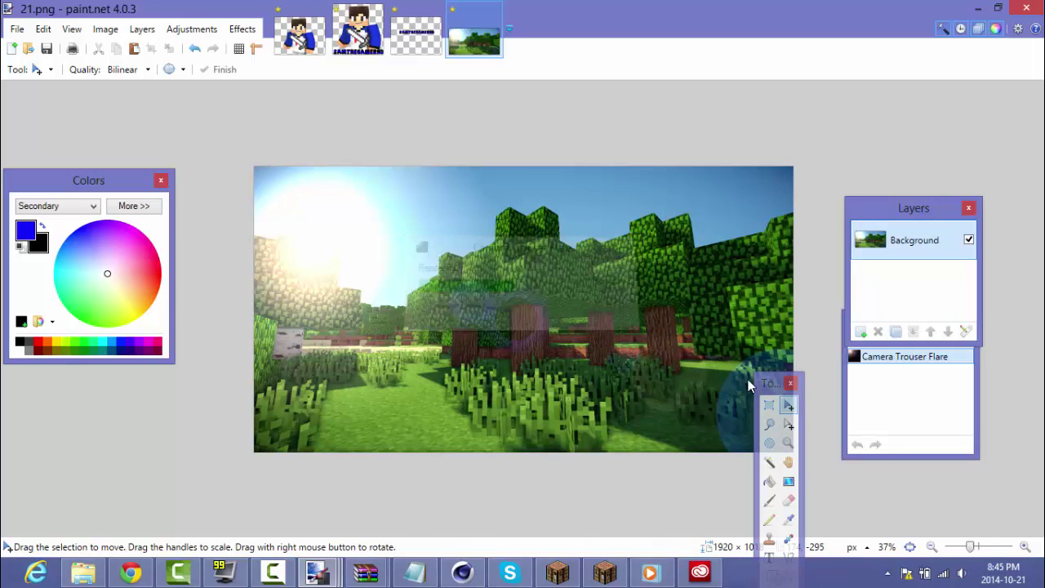
# - Copy the whole forest picture and paste it onto Layer 2 of the character image, keeping the canvas size
pyautogui.click(898, 433)
pyautogui.moveTo(247, 161); pyautogui.dragTo(891, 455)
pyautogui.hotkey('ctrl', 'c')
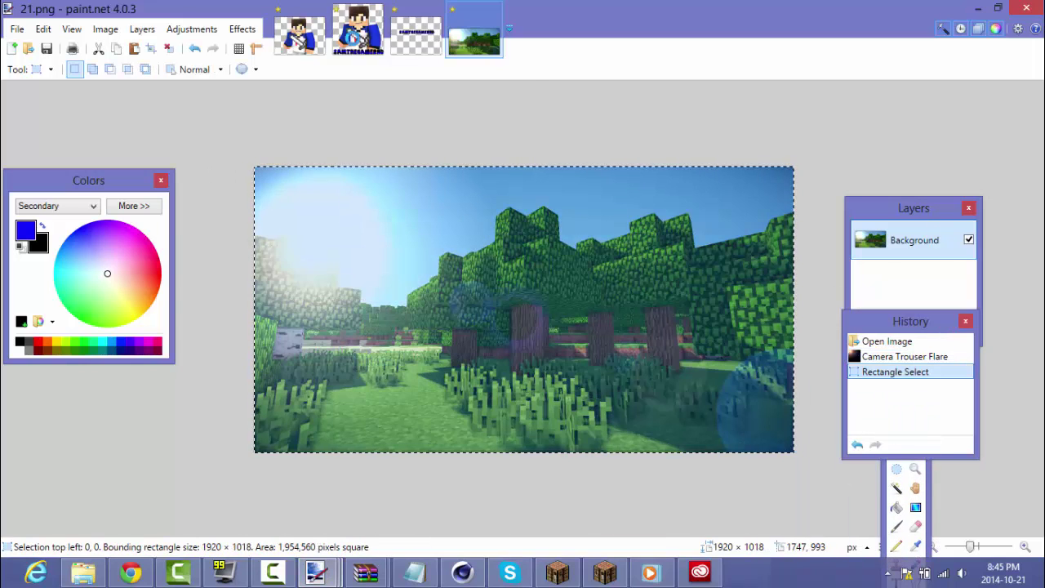
pyautogui.click(357, 31)
pyautogui.moveTo(970, 254); pyautogui.dragTo(970, 293)
pyautogui.click(906, 307)
pyautogui.hotkey('ctrl', 'v')
pyautogui.click(484, 389)
# - Resize the pasted forest to about 1016 × 538 pixels and position it so it fills the background behind the character
pyautogui.moveTo(946, 211); pyautogui.dragTo(1042, 224)
pyautogui.moveTo(476, 460); pyautogui.dragTo(560, 432)
pyautogui.click(562, 434)
pyautogui.moveTo(748, 347); pyautogui.dragTo(650, 340)
pyautogui.scroll(-1, 698, 382)
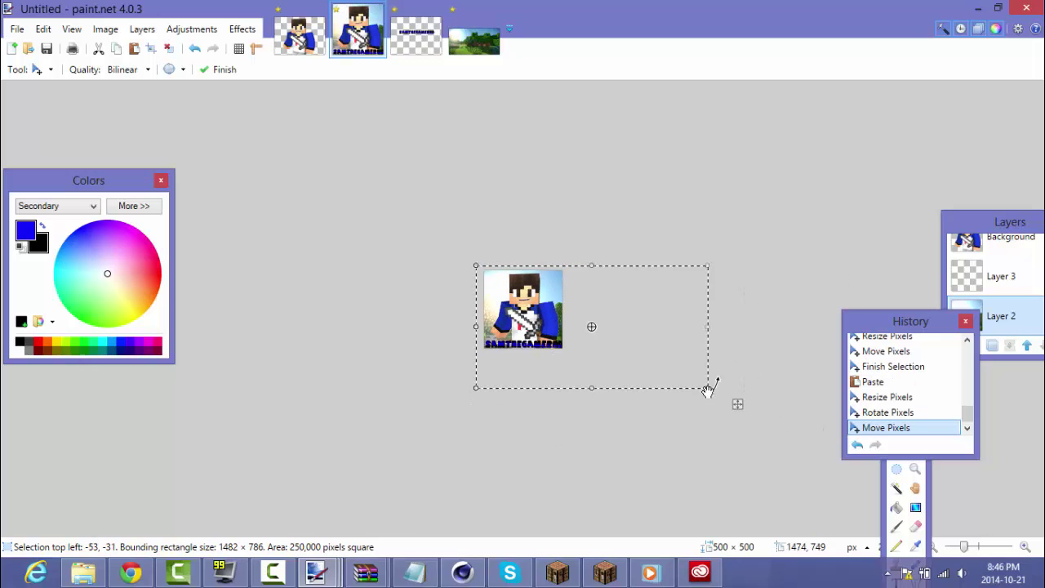
pyautogui.moveTo(643, 378); pyautogui.dragTo(664, 367)
pyautogui.scroll(9, 497, 362)
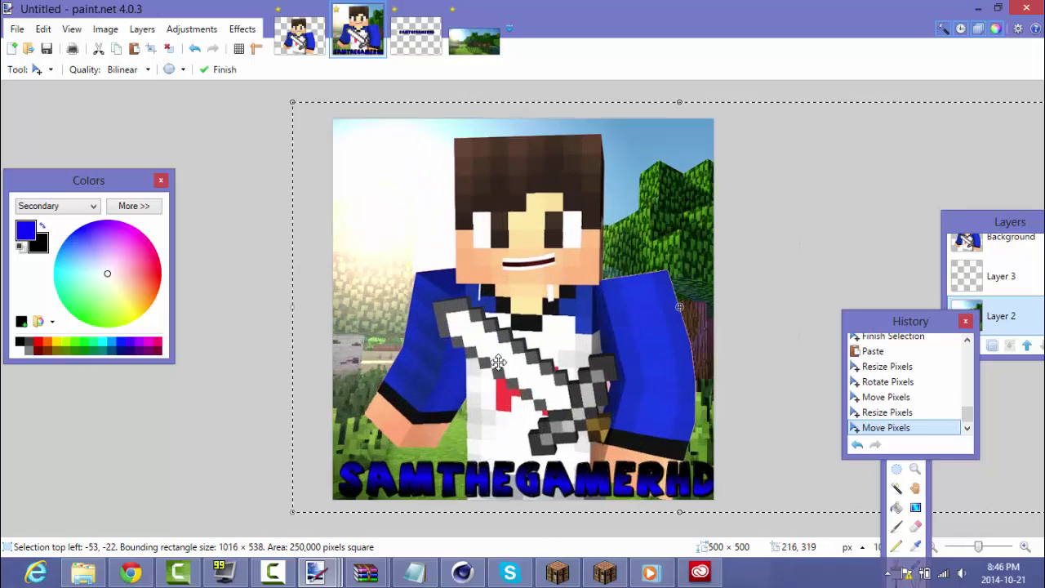
pyautogui.scroll(-2, 489, 347)
# - Open the blue sunburst image 74184[1].jpg from the GFX folder of the OTTOFOX EDITING PACK on the Desktop
pyautogui.hotkey('ctrl', 'o')
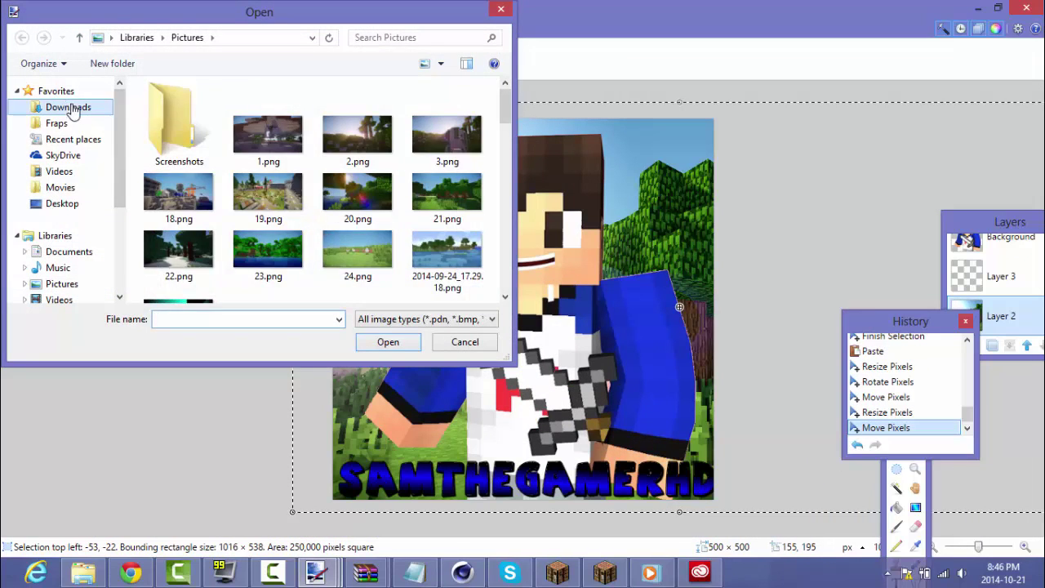
pyautogui.click(57, 122)
pyautogui.click(72, 139)
pyautogui.click(62, 204)
pyautogui.scroll(-6, 474, 132)
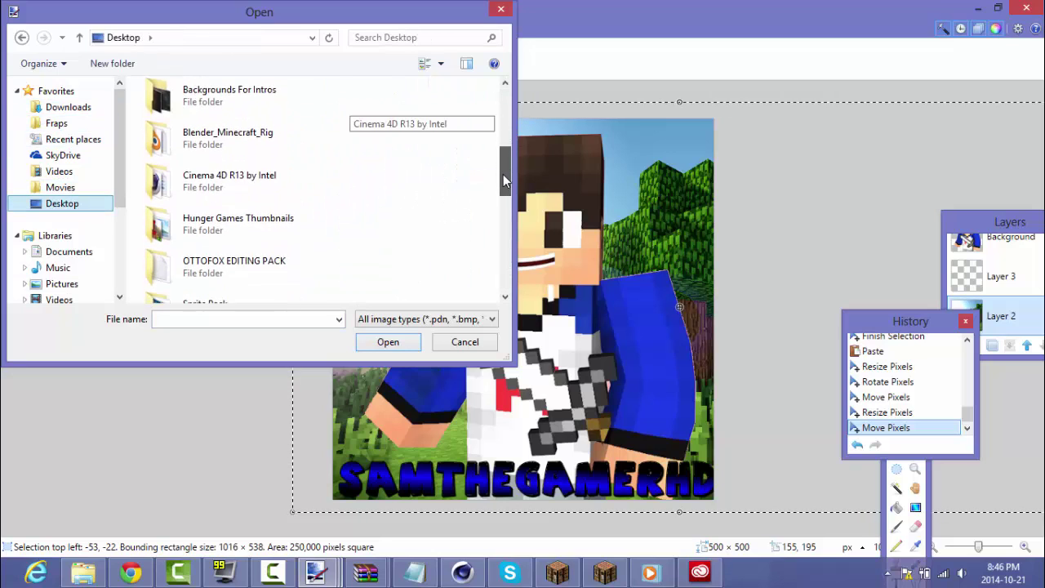
pyautogui.doubleClick(360, 133)
pyautogui.doubleClick(384, 128)
pyautogui.doubleClick(446, 123)
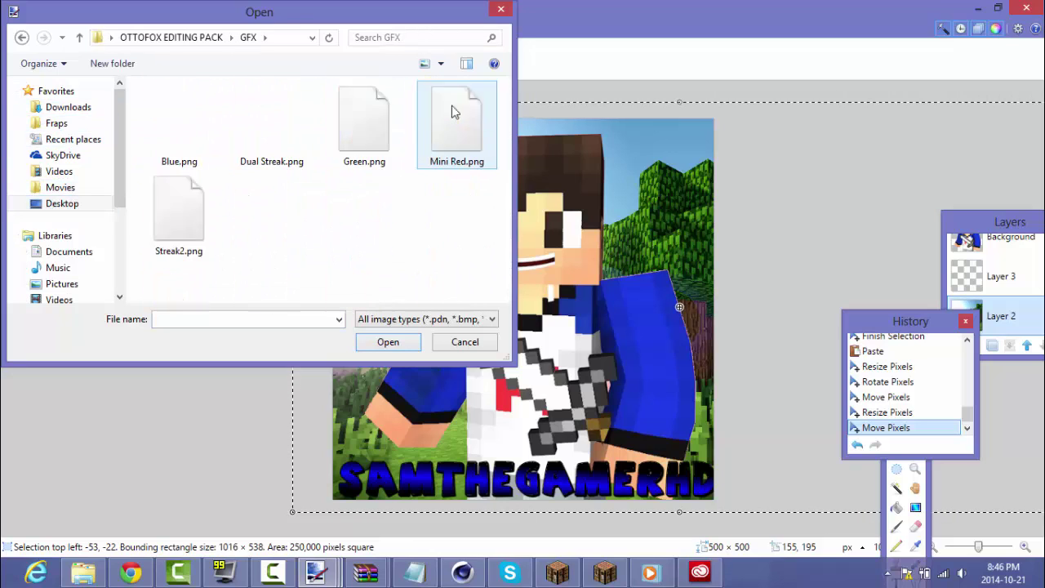
pyautogui.hotkey('alt', 'Left')
pyautogui.scroll(-1, 448, 211)
pyautogui.scroll(-6, 447, 214)
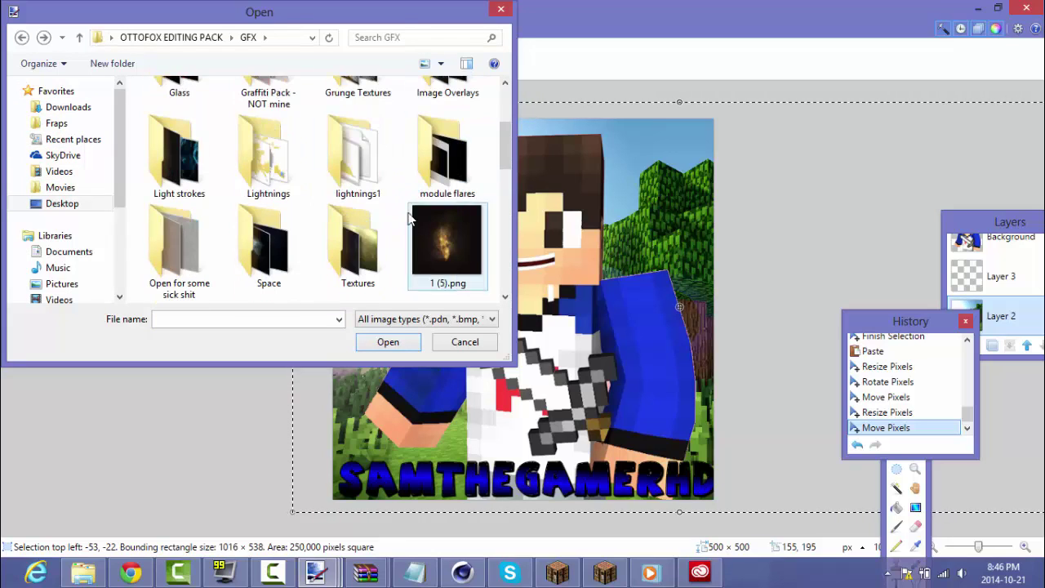
pyautogui.doubleClick(295, 233)
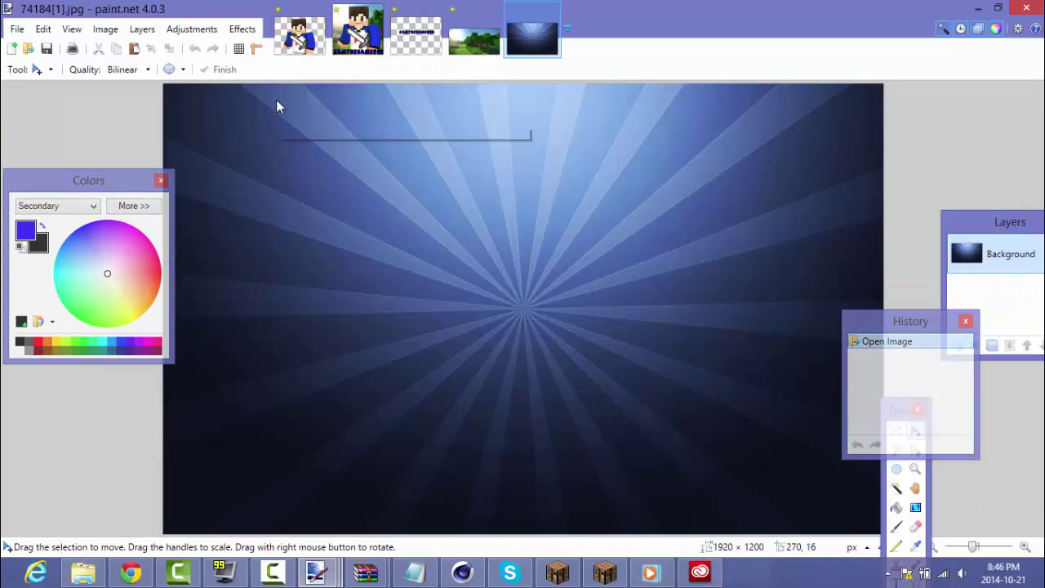
# - Tint the sunburst green with the Color Filter effect, using a hue of about 77 and a filter density of 132
pyautogui.click(190, 28)
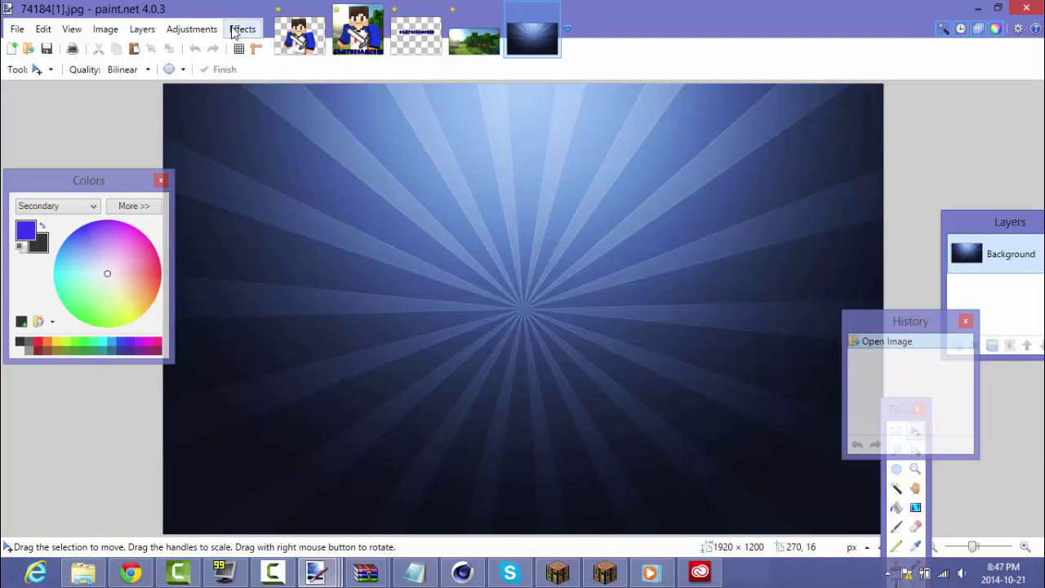
pyautogui.moveTo(237, 31)
pyautogui.moveTo(316, 120)
pyautogui.click(488, 149)
pyautogui.moveTo(517, 209); pyautogui.dragTo(758, 205)
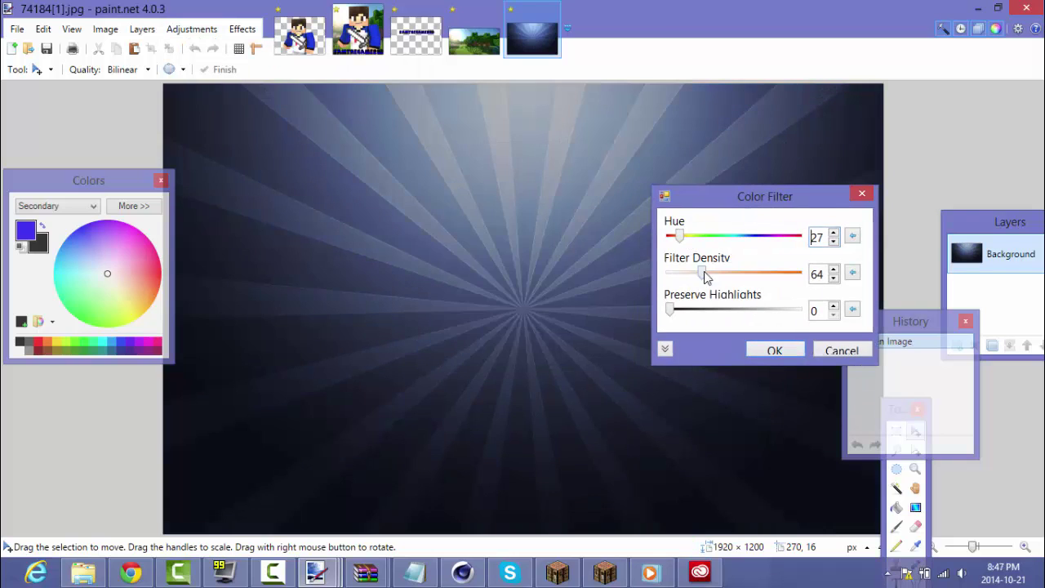
pyautogui.moveTo(702, 275); pyautogui.dragTo(716, 275)
pyautogui.moveTo(676, 237)
pyautogui.mouseDown()
pyautogui.moveTo(700, 237)
pyautogui.moveTo(676, 237)
pyautogui.mouseUp()
pyautogui.moveTo(716, 273); pyautogui.dragTo(740, 273)
pyautogui.moveTo(679, 237); pyautogui.dragTo(704, 241)
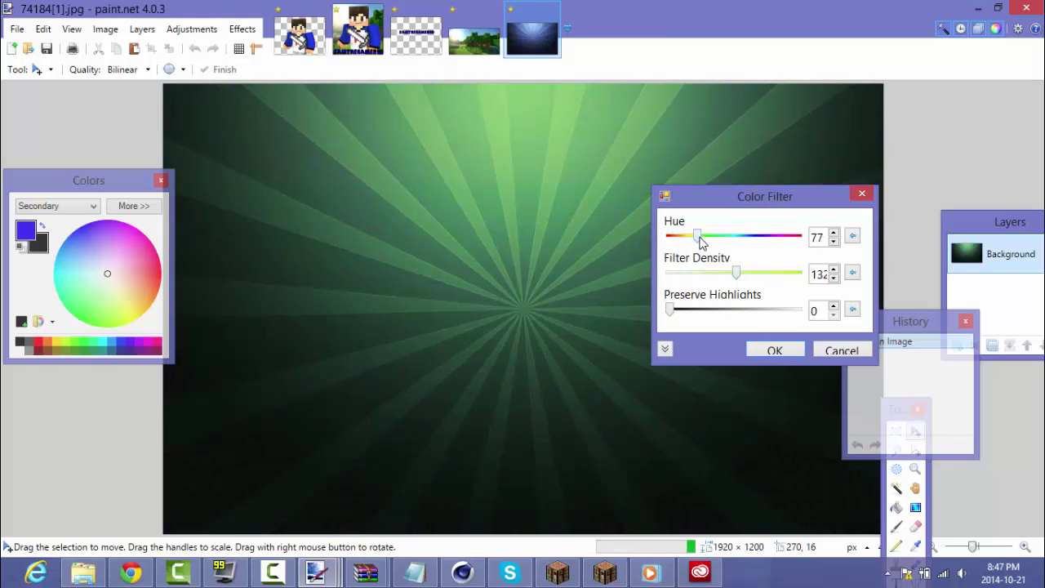
pyautogui.click(768, 347)
# - Copy the whole green sunburst and paste it onto Layer 3 of the character image, keeping the canvas size
pyautogui.scroll(-3, 637, 302)
pyautogui.hotkey('ctrl', 'a')
pyautogui.moveTo(453, 254); pyautogui.dragTo(563, 340)
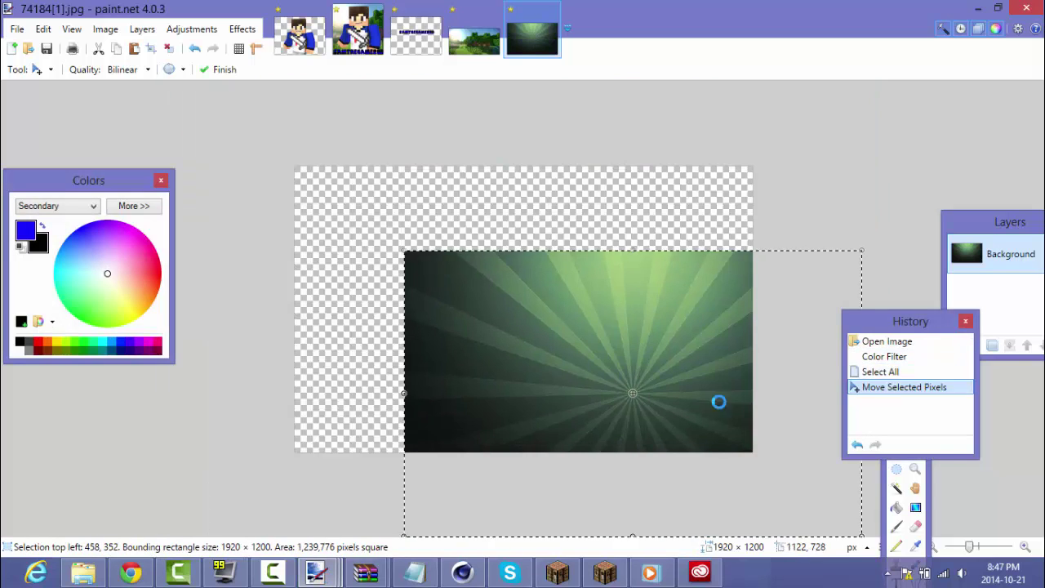
pyautogui.hotkey('ctrl', 'z')
pyautogui.moveTo(902, 322); pyautogui.dragTo(1013, 359)
pyautogui.hotkey('ctrl', 'c')
pyautogui.click(358, 33)
pyautogui.click(969, 284)
pyautogui.hotkey('ctrl', 'v')
pyautogui.click(574, 373)
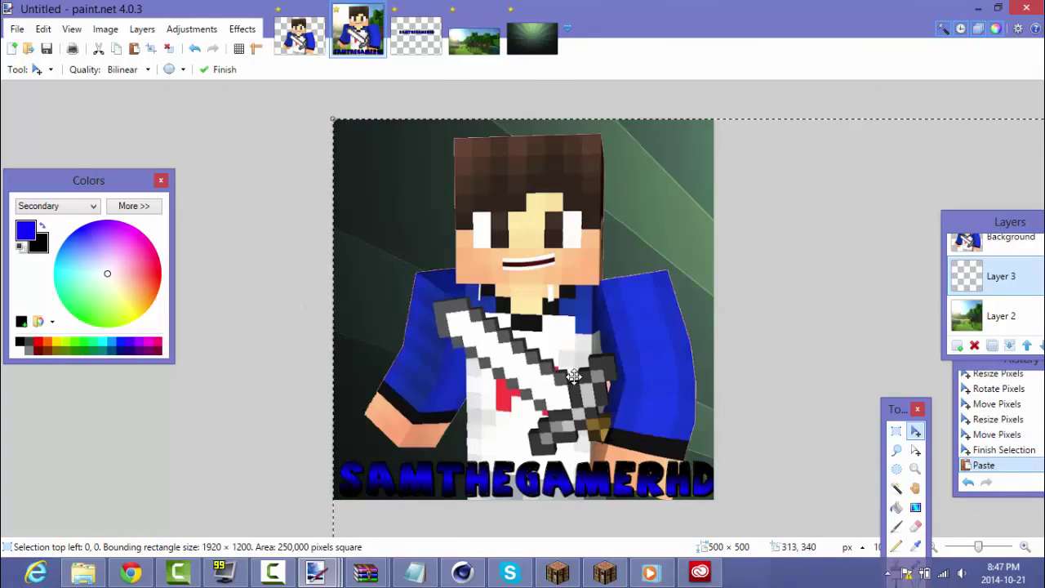
# - Centre the pasted sunburst behind the character and bring the Layers window fully into view
pyautogui.scroll(-4, 574, 373)
pyautogui.moveTo(756, 359); pyautogui.dragTo(537, 266)
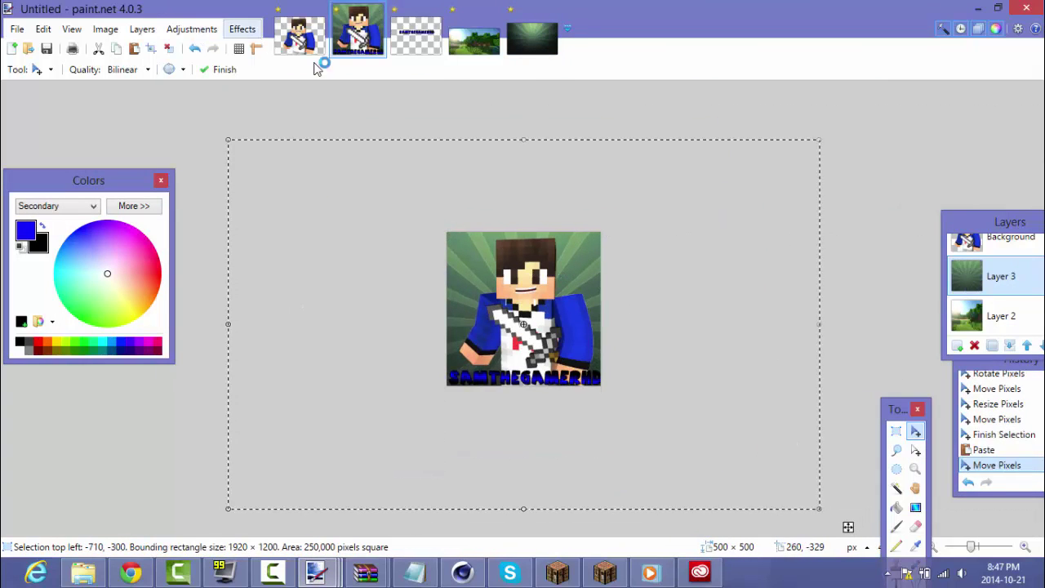
pyautogui.moveTo(994, 223); pyautogui.dragTo(919, 187)
# - Compare blending modes such as Additive and Reflect on Layer 3 and set its mode to Glow
pyautogui.click(987, 310)
pyautogui.moveTo(582, 214); pyautogui.dragTo(901, 208)
pyautogui.click(855, 289)
pyautogui.click(849, 314)
pyautogui.click(850, 292)
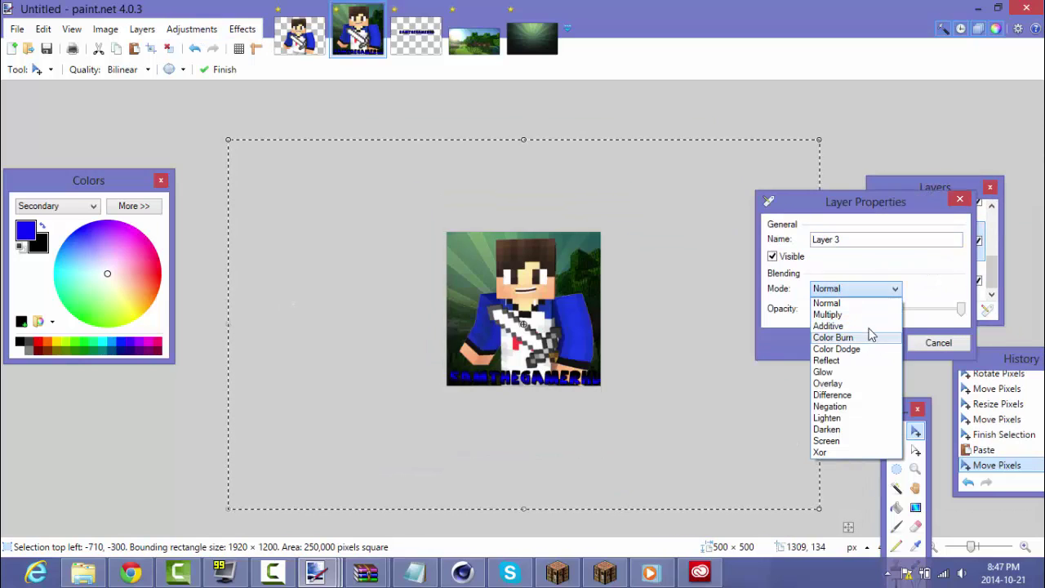
pyautogui.click(862, 326)
pyautogui.click(863, 290)
pyautogui.scroll(-1, 866, 317)
pyautogui.click(857, 289)
pyautogui.scroll(-2, 858, 289)
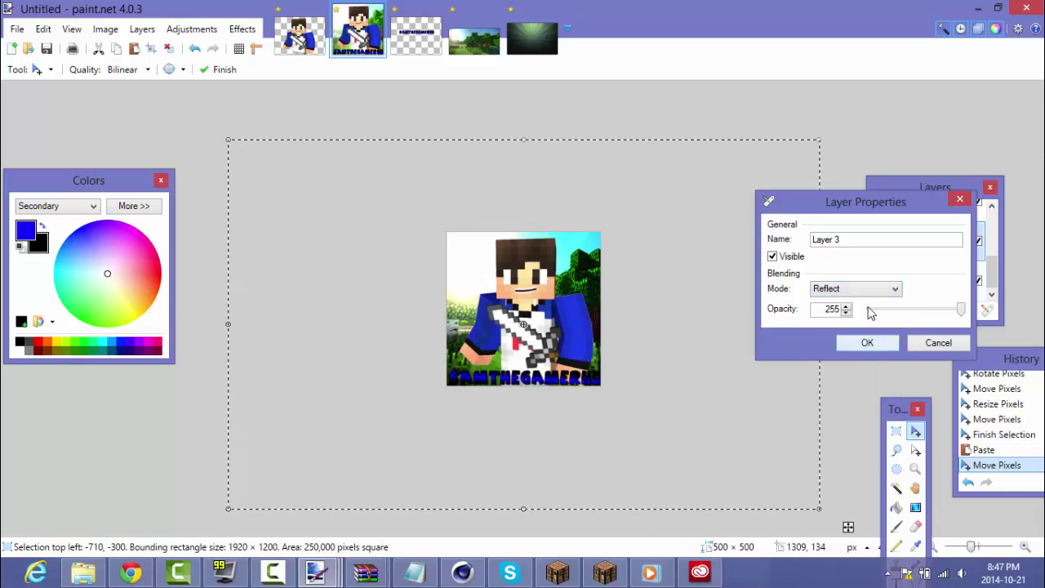
pyautogui.press('Down')
pyautogui.click(867, 342)
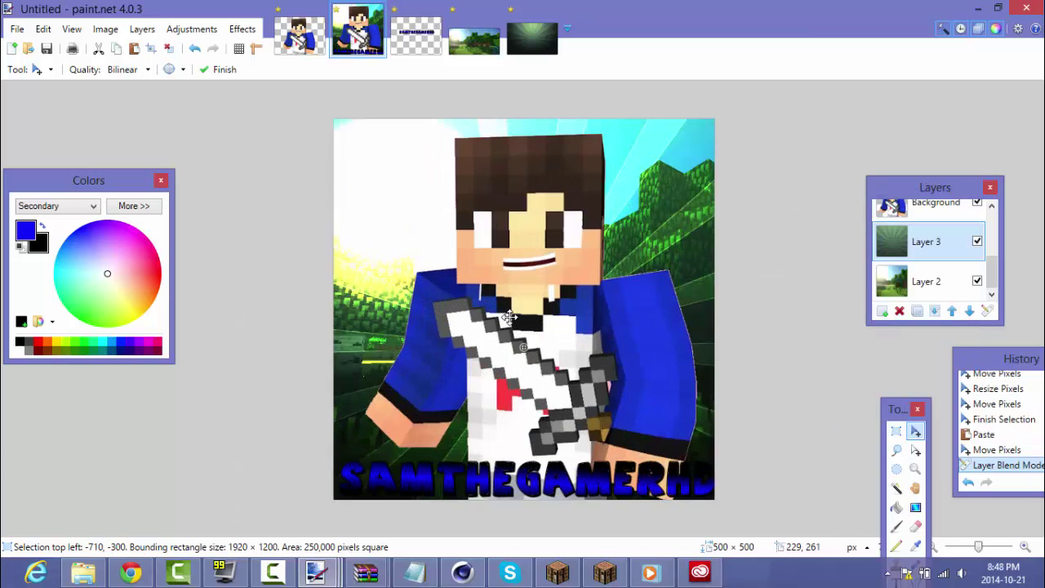
# - Lower the opacity of Layer 3 to 180
pyautogui.click(987, 314)
pyautogui.moveTo(833, 326); pyautogui.dragTo(814, 343)
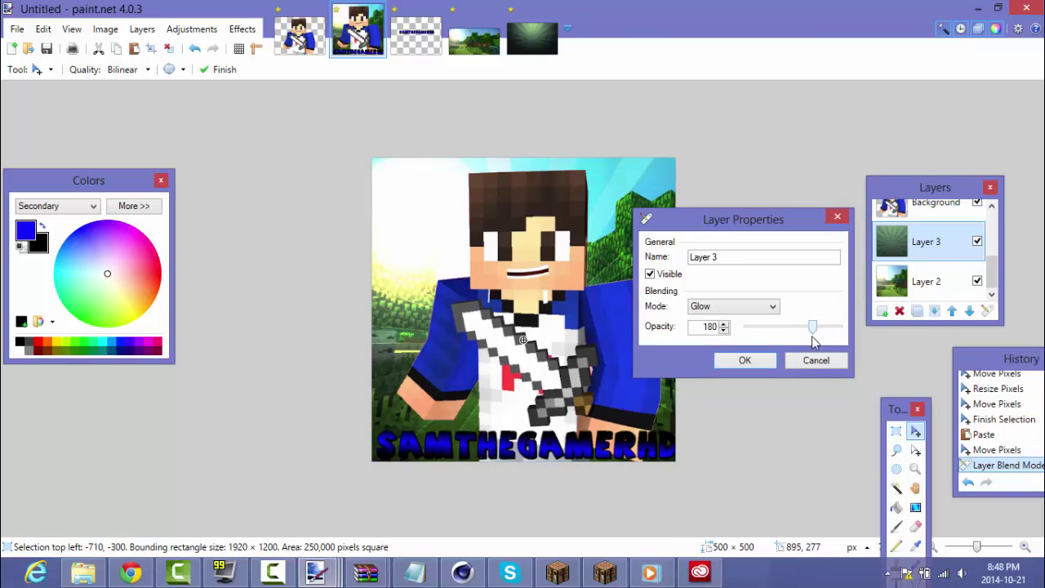
pyautogui.click(762, 363)
pyautogui.hotkey('ctrl', '-')
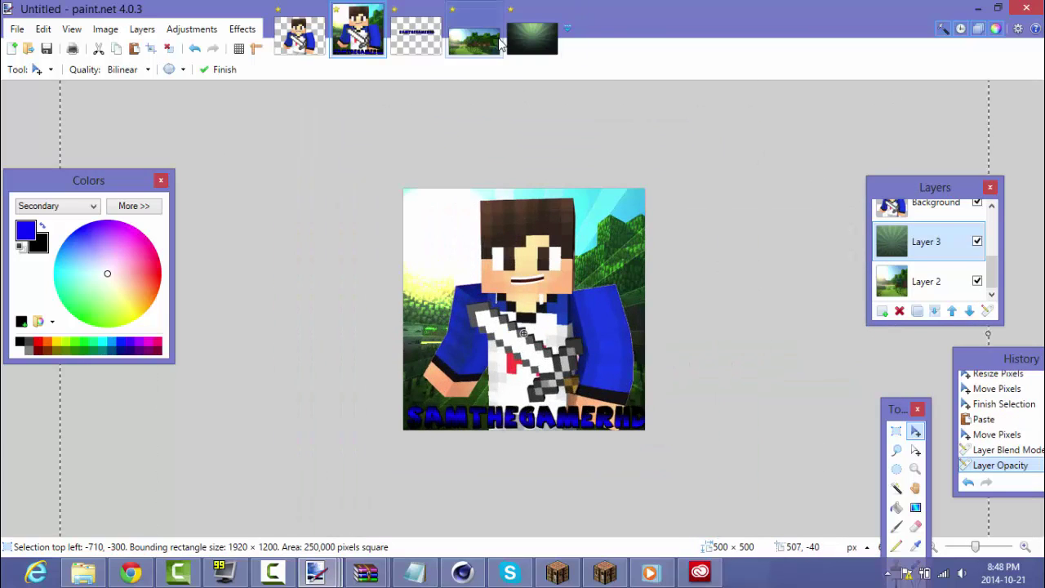
# - Open the blue lens flare 04.png from the Flares folder inside GFX
pyautogui.click(18, 29)
pyautogui.click(38, 67)
pyautogui.click(62, 84)
pyautogui.moveTo(503, 112); pyautogui.dragTo(501, 204)
pyautogui.doubleClick(256, 140)
pyautogui.doubleClick(258, 125)
pyautogui.scroll(-5, 457, 114)
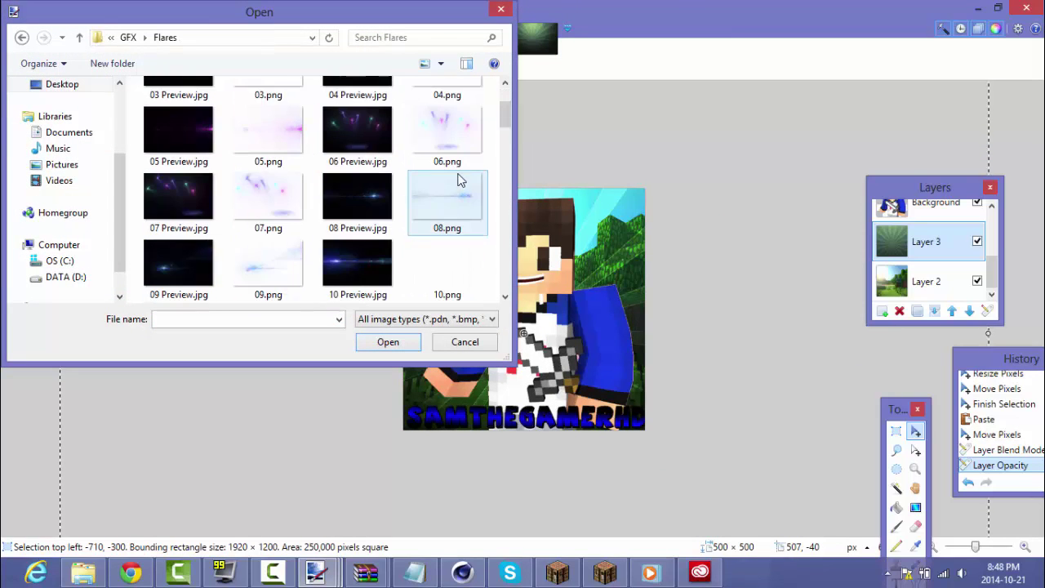
pyautogui.scroll(4, 478, 217)
pyautogui.doubleClick(449, 109)
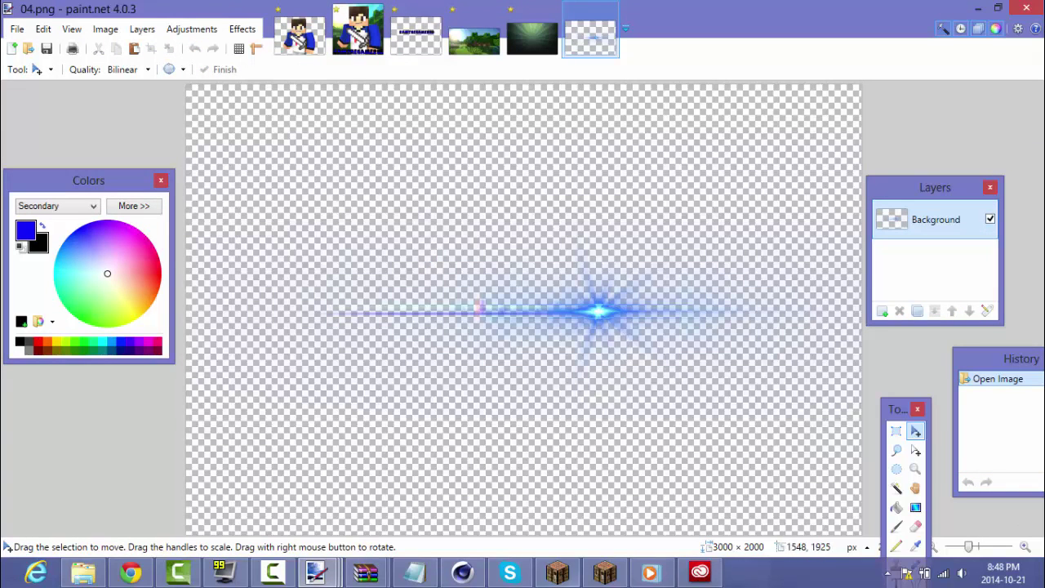
# - Switch to Windows Media Player, start the music playback and minimize the player
pyautogui.click(652, 573)
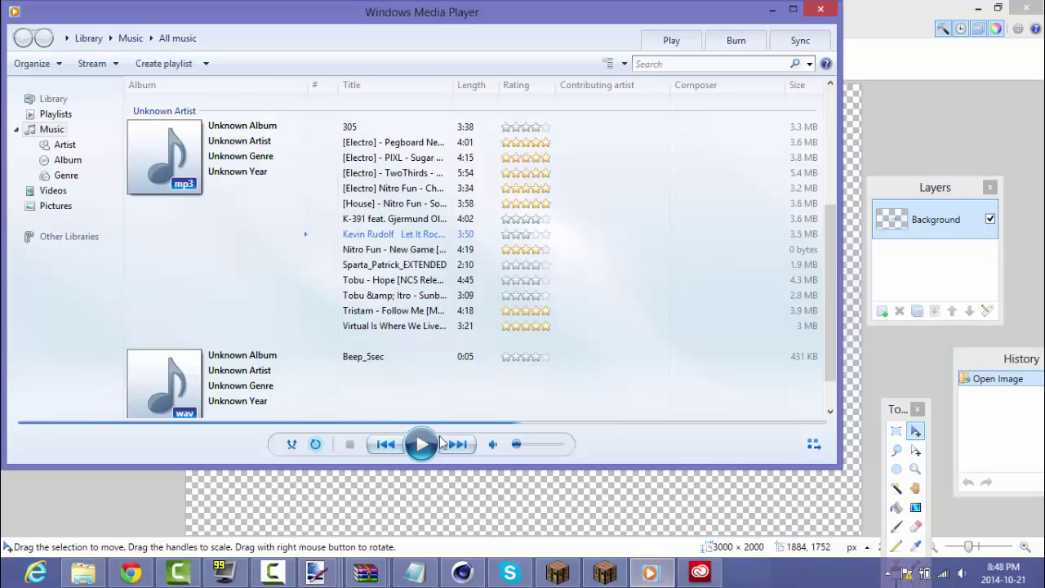
pyautogui.click(422, 442)
pyautogui.click(776, 8)
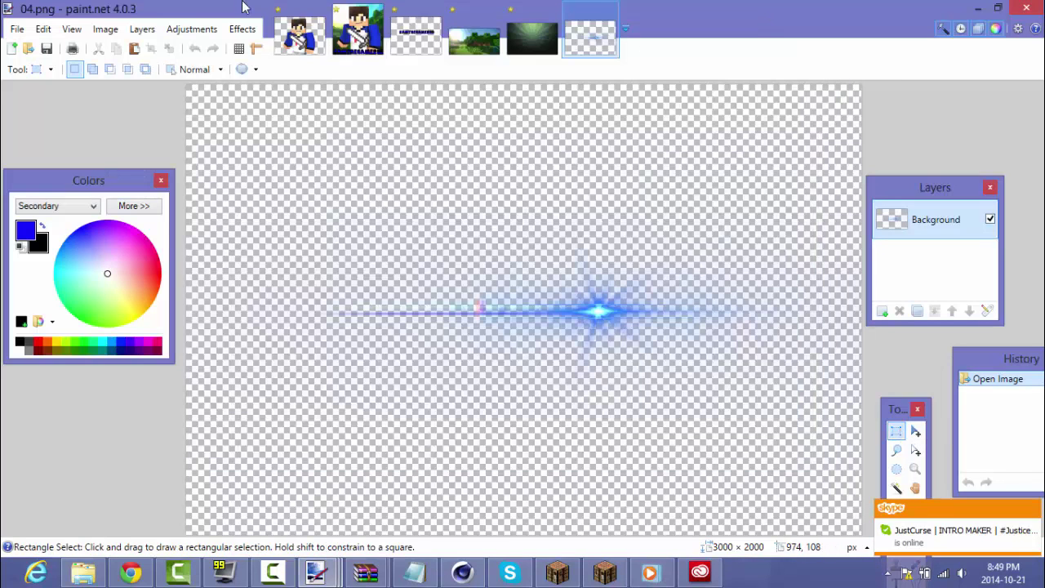
# - Recolour the lens flare blue-violet with the Color Filter effect
pyautogui.click(243, 30)
pyautogui.moveTo(270, 121)
pyautogui.click(441, 157)
pyautogui.moveTo(673, 234); pyautogui.dragTo(731, 233)
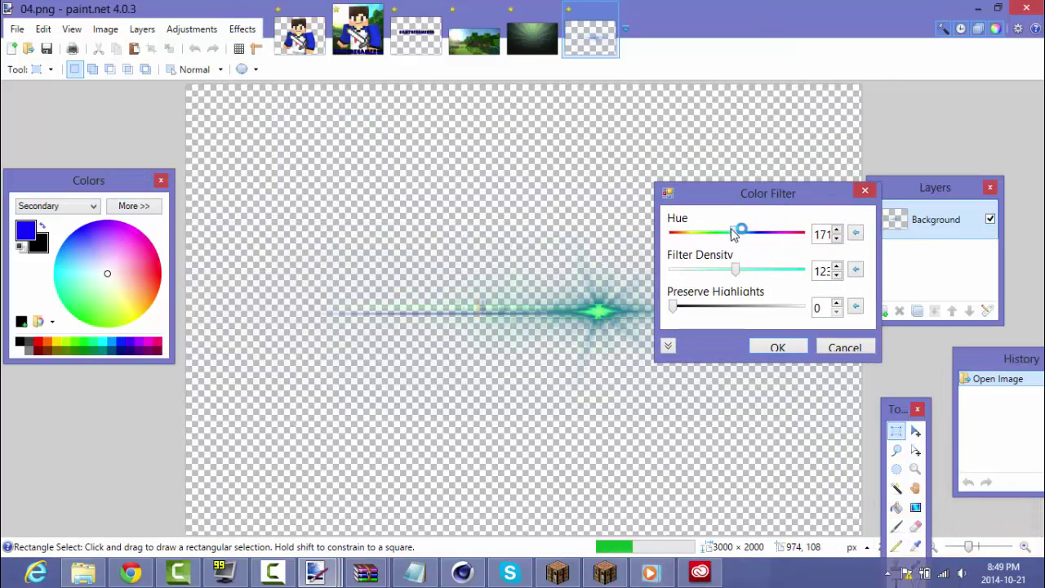
pyautogui.click(780, 347)
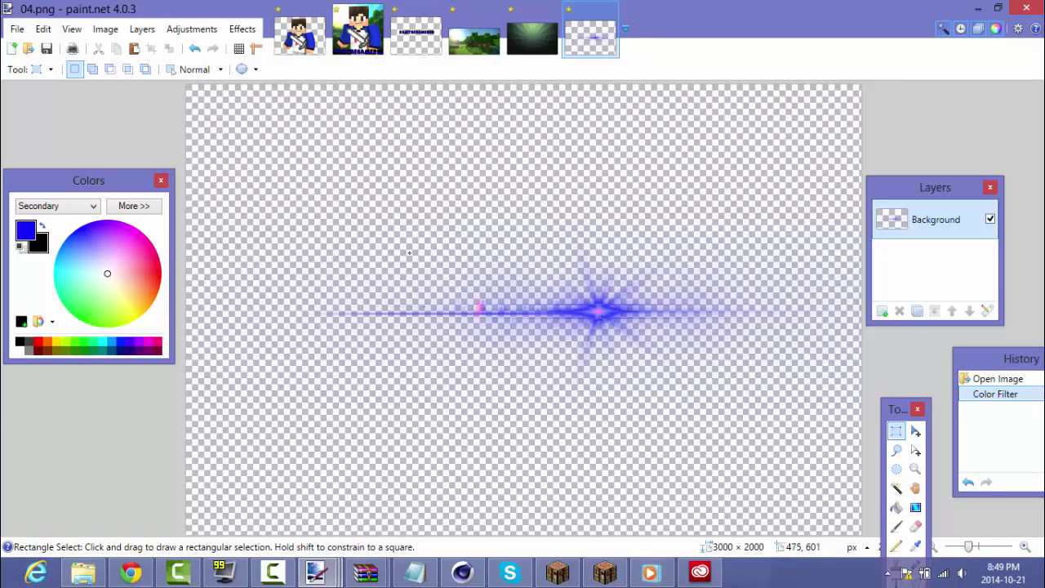
# - Copy the recoloured lens flare and paste it into Layer 5 of the avatar image without enlarging the canvas
pyautogui.moveTo(293, 220); pyautogui.dragTo(888, 447)
pyautogui.hotkey('ctrl', 'c')
pyautogui.click(357, 31)
pyautogui.moveTo(991, 252); pyautogui.dragTo(991, 233)
pyautogui.click(935, 220)
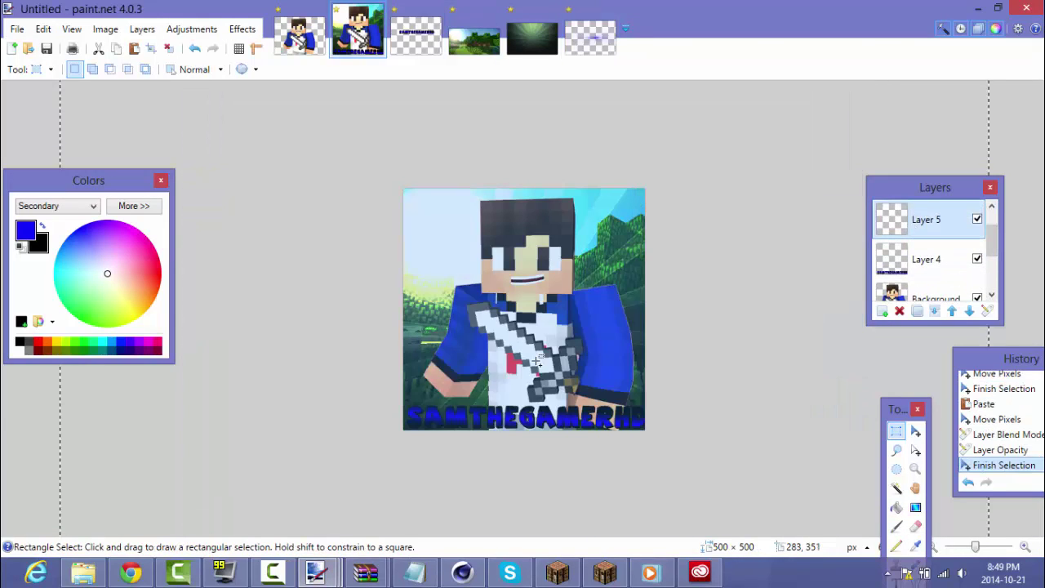
pyautogui.hotkey('ctrl', 'v')
pyautogui.click(527, 362)
# - Position the pasted lens flare so its bright core lies over the right part of the SAMTHEGAMERHD text
pyautogui.scroll(-2, 606, 381)
pyautogui.moveTo(802, 404); pyautogui.dragTo(510, 424)
pyautogui.scroll(1, 644, 420)
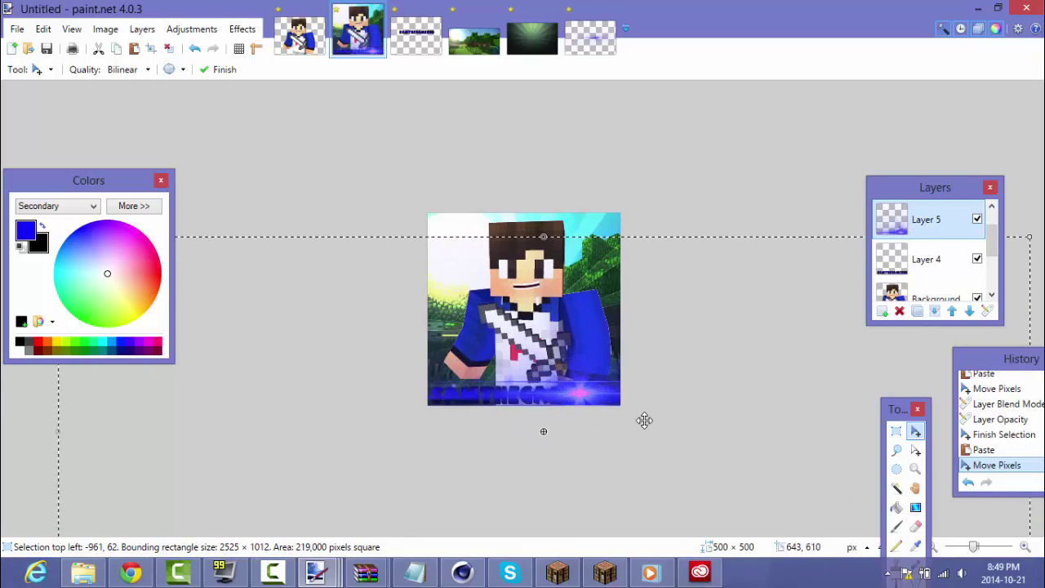
# - Set the blend mode of Layer 5 to Additive
pyautogui.click(986, 311)
pyautogui.moveTo(523, 201); pyautogui.dragTo(819, 228)
pyautogui.click(842, 315)
pyautogui.click(821, 329)
pyautogui.click(840, 315)
pyautogui.click(826, 341)
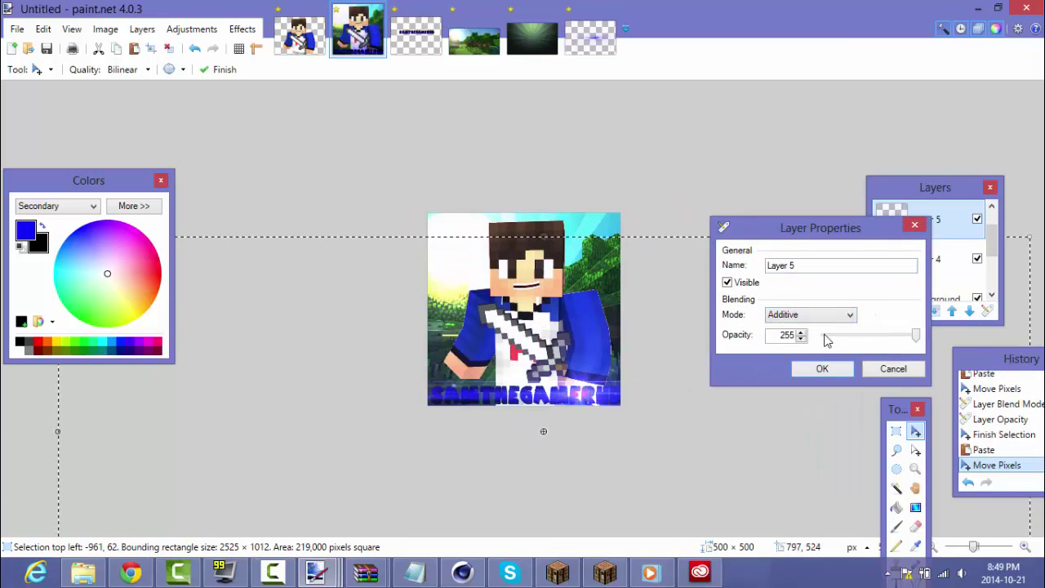
pyautogui.click(847, 369)
# - Shift the lens flare left so its core sits at the middle of the SAMTHEGAMERHD text
pyautogui.moveTo(729, 393); pyautogui.dragTo(670, 395)
pyautogui.scroll(3, 675, 386)
pyautogui.scroll(-1, 671, 382)
pyautogui.scroll(-1, 670, 397)
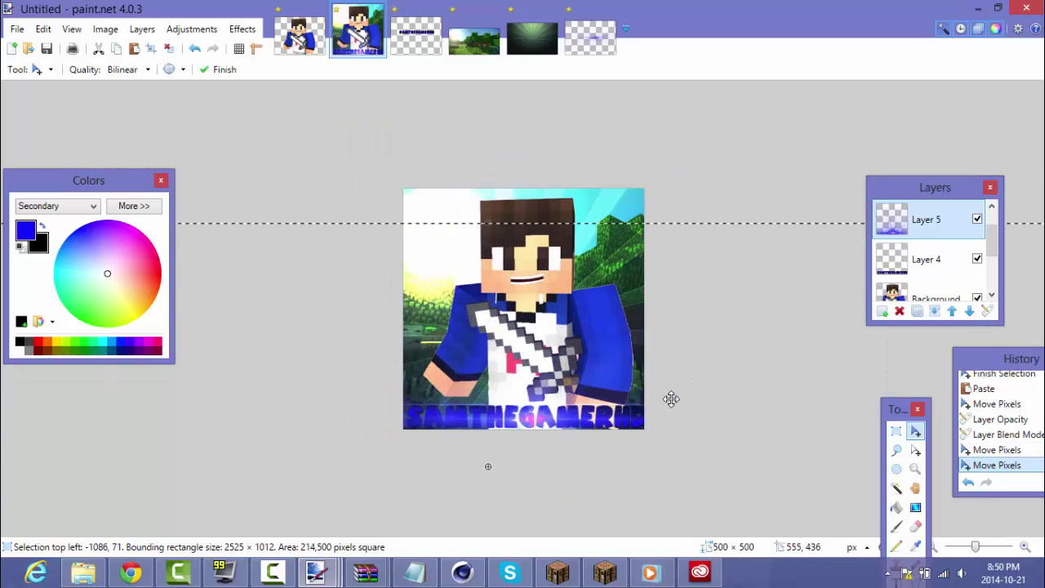
# - Try the Outline Object effect on the Background layer with width 100, softness 255 and orange 255, 174, 0, and undo it
pyautogui.click(921, 295)
pyautogui.click(242, 28)
pyautogui.moveTo(362, 173)
pyautogui.click(443, 171)
pyautogui.moveTo(586, 102); pyautogui.dragTo(886, 130)
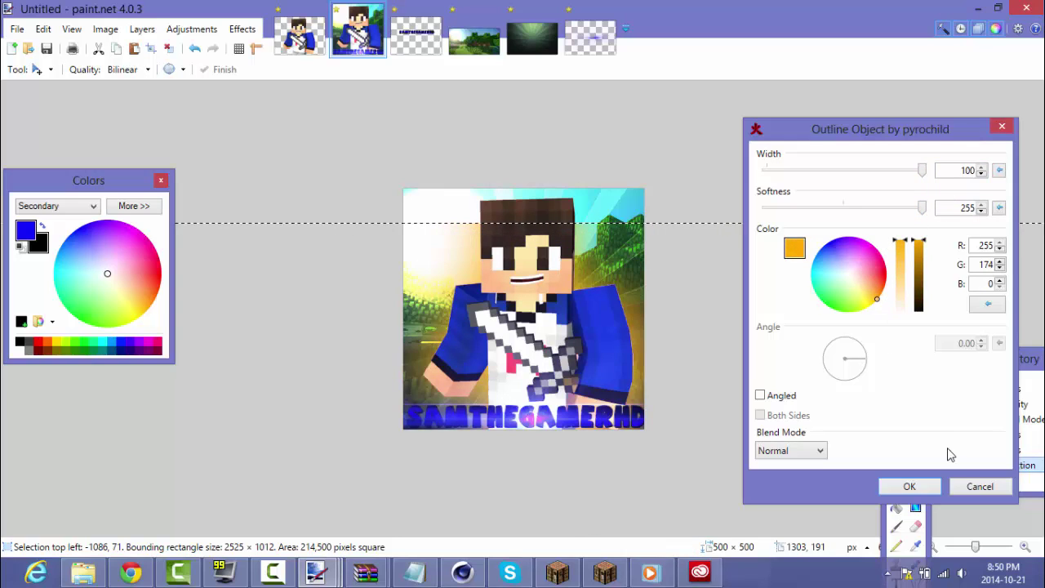
pyautogui.click(910, 486)
pyautogui.scroll(2, 499, 299)
pyautogui.scroll(-1, 509, 304)
pyautogui.scroll(-1, 510, 304)
pyautogui.hotkey('ctrl', 'z')
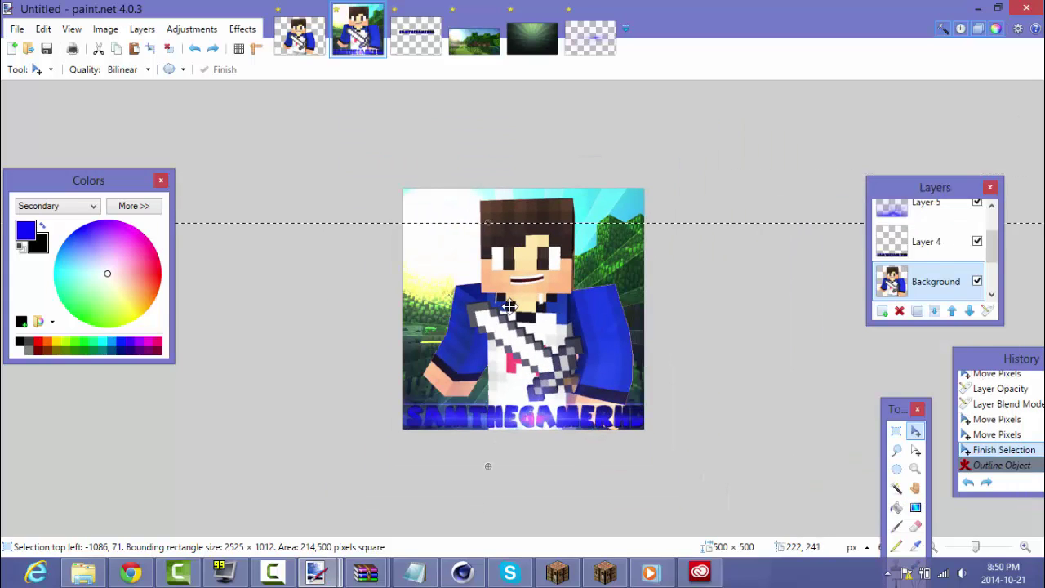
# - Clear the selection left over from placing the lens flare, keeping the Background layer active
pyautogui.moveTo(516, 322); pyautogui.dragTo(520, 323)
pyautogui.hotkey('ctrl', 'z')
pyautogui.click(898, 433)
pyautogui.click(817, 224)
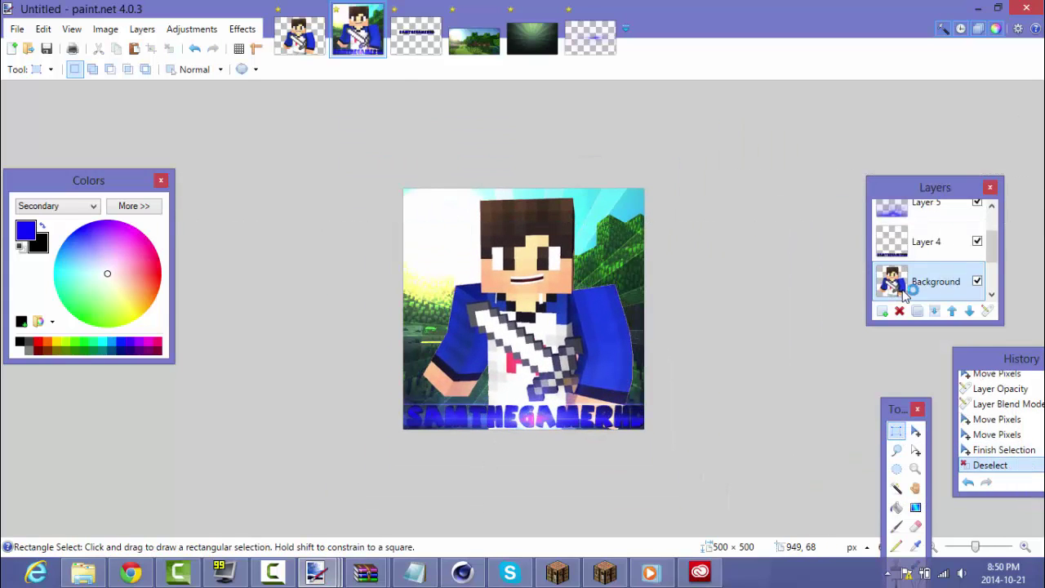
# - Outline the character on the Background layer with a wide, soft orange glow using the Outline Object effect
pyautogui.click(243, 29)
pyautogui.moveTo(326, 170)
pyautogui.click(457, 170)
pyautogui.moveTo(538, 95); pyautogui.dragTo(858, 79)
pyautogui.click(860, 442)
pyautogui.scroll(1, 733, 391)
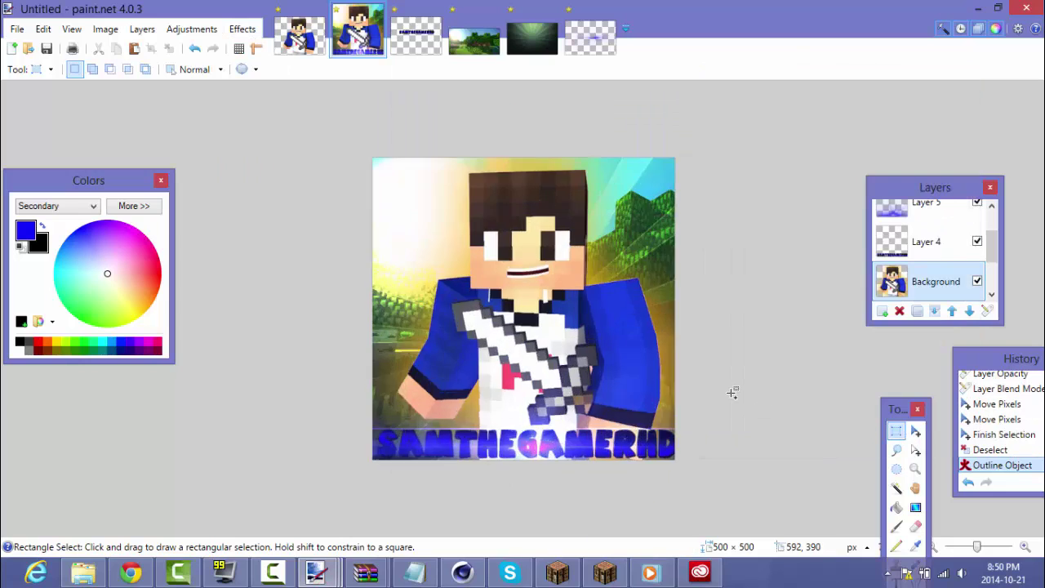
pyautogui.scroll(-2, 732, 391)
pyautogui.scroll(2, 733, 392)
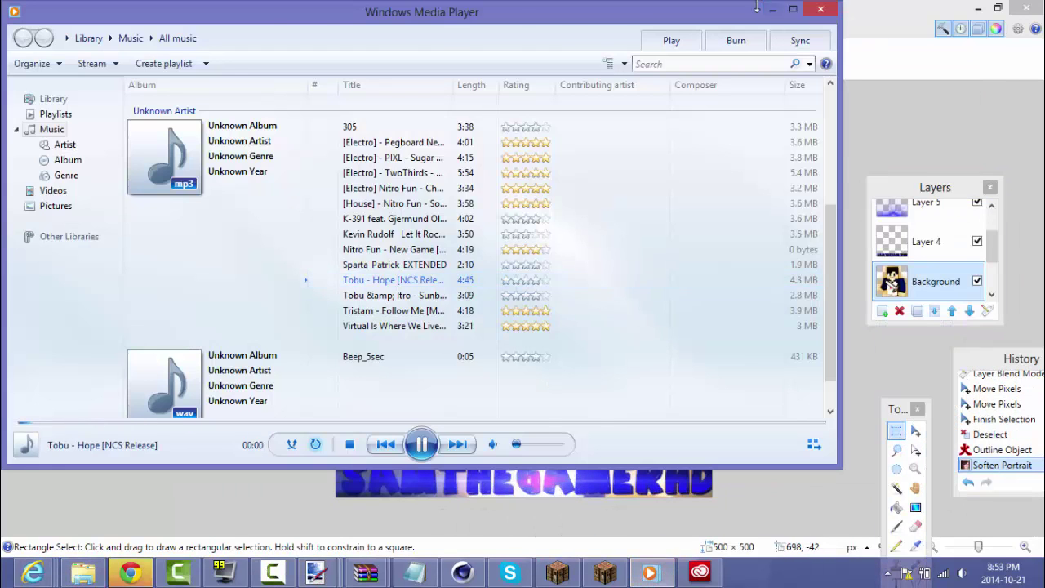
# - Minimize the media player and open the GFX folder of the OTTOFOX EDITING PACK in File Explorer
pyautogui.click(771, 9)
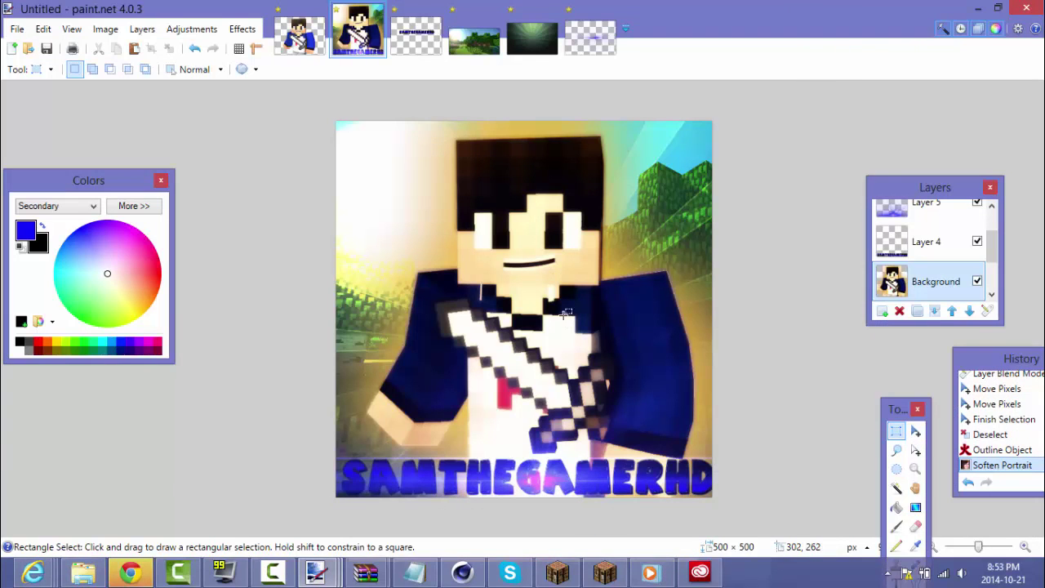
pyautogui.moveTo(996, 238); pyautogui.dragTo(996, 263)
pyautogui.click(83, 573)
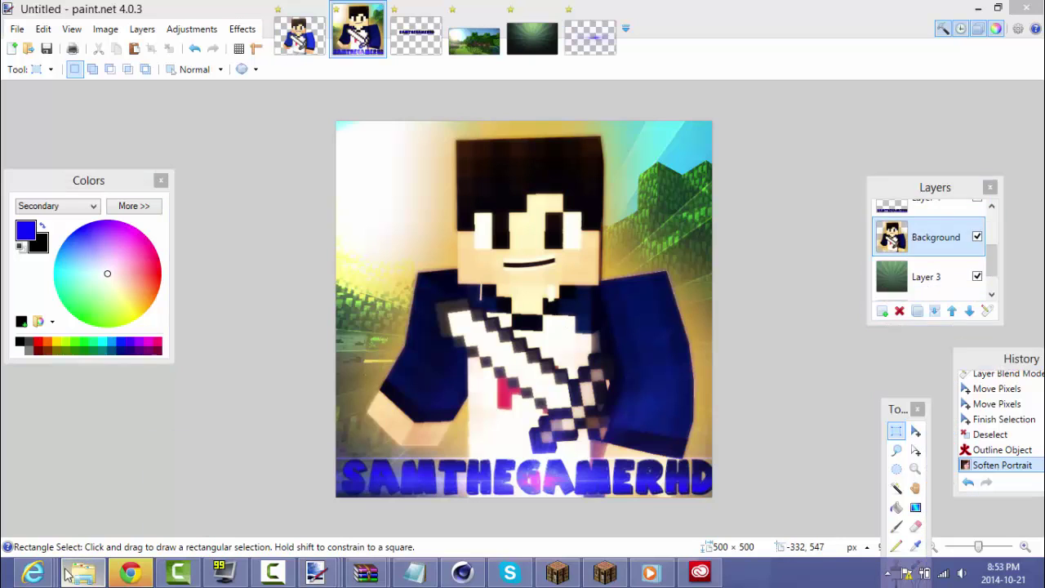
pyautogui.click(445, 261)
pyautogui.moveTo(1014, 186); pyautogui.dragTo(1013, 245)
pyautogui.doubleClick(863, 334)
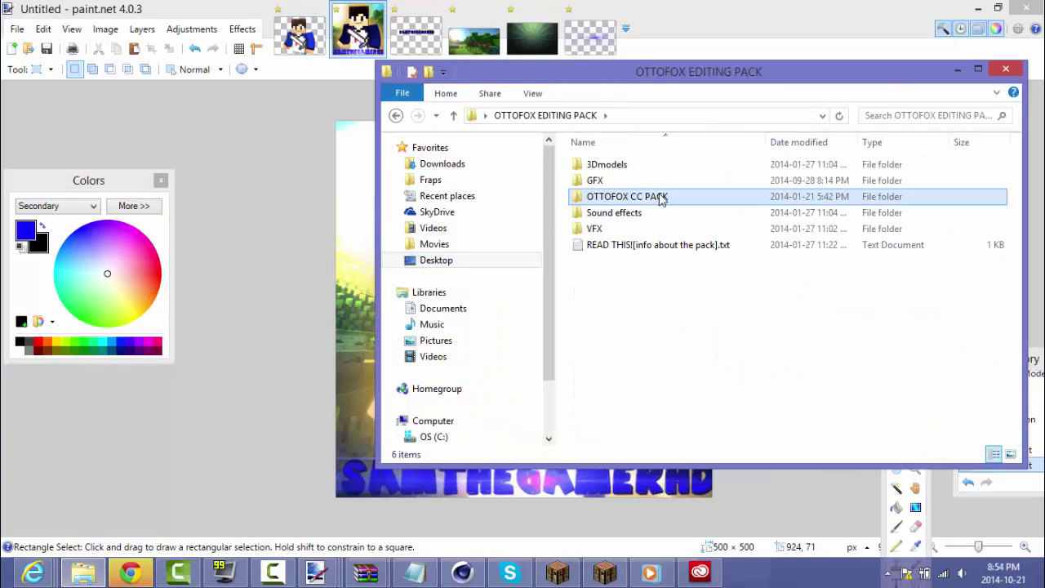
pyautogui.doubleClick(600, 179)
# - Look through the Brush Images, Lightnings, Graffiti Pack, Flares1, Glass and BGs folders for a suitable overlay
pyautogui.scroll(-5, 696, 214)
pyautogui.scroll(3, 697, 214)
pyautogui.doubleClick(698, 214)
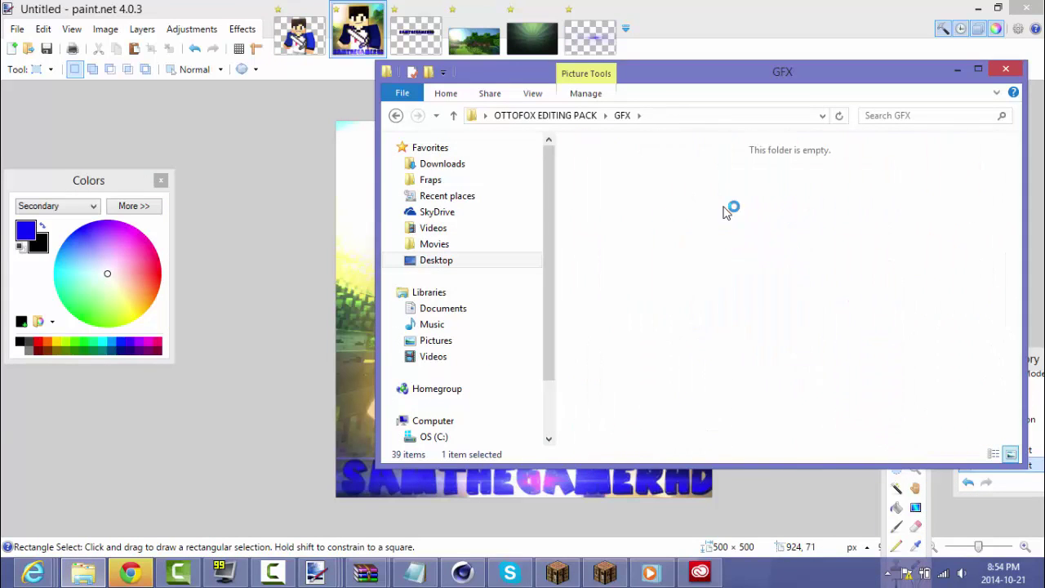
pyautogui.click(396, 116)
pyautogui.doubleClick(957, 274)
pyautogui.click(396, 116)
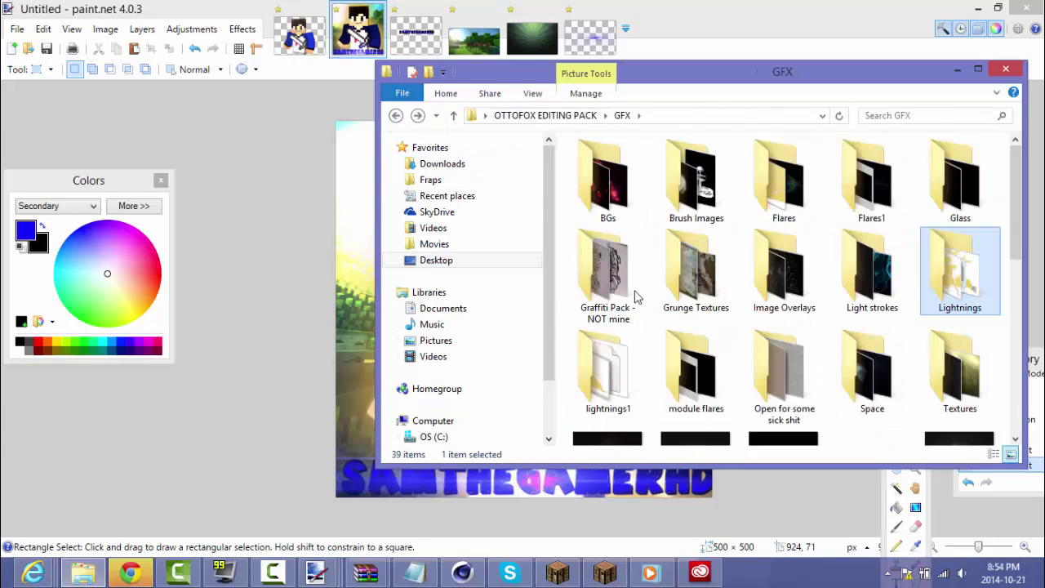
pyautogui.doubleClick(620, 286)
pyautogui.click(396, 117)
pyautogui.doubleClick(872, 183)
pyautogui.click(395, 115)
pyautogui.doubleClick(960, 179)
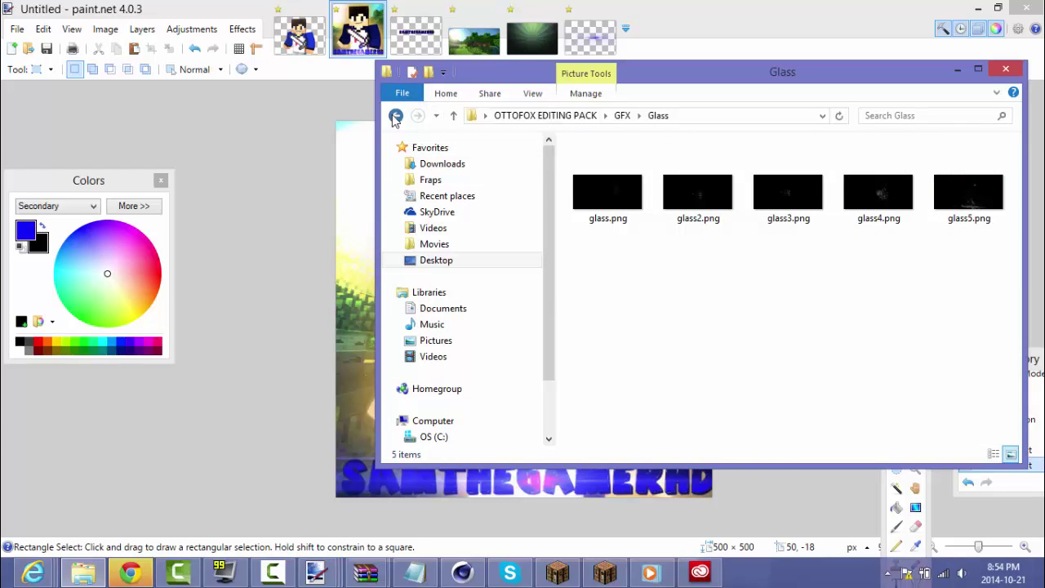
pyautogui.click(395, 115)
pyautogui.doubleClick(696, 180)
pyautogui.click(395, 115)
pyautogui.doubleClick(607, 180)
pyautogui.click(395, 115)
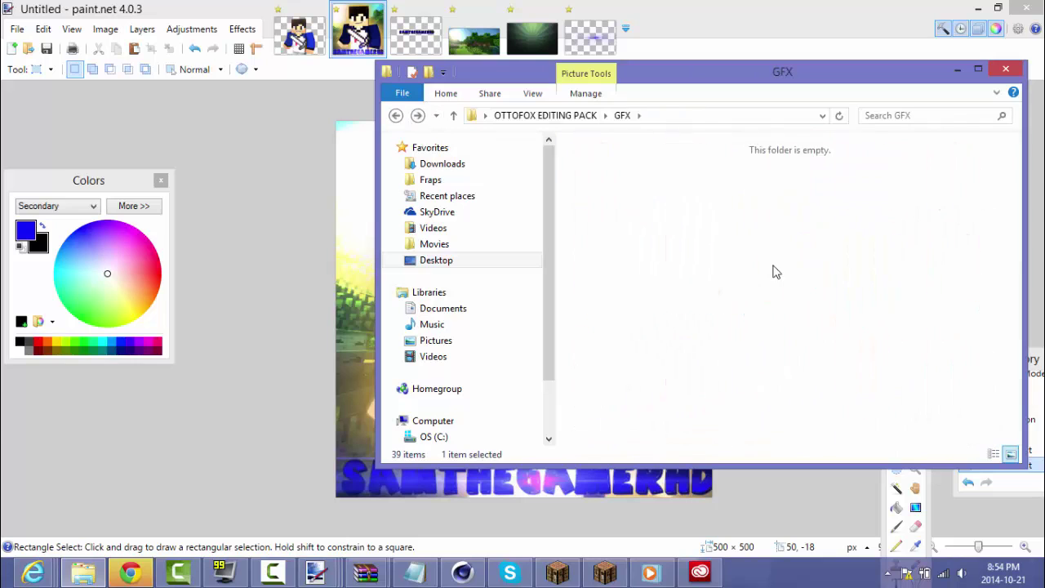
# - Open Diry screen (6).png from the Image Overlays folder in paint.net
pyautogui.doubleClick(780, 271)
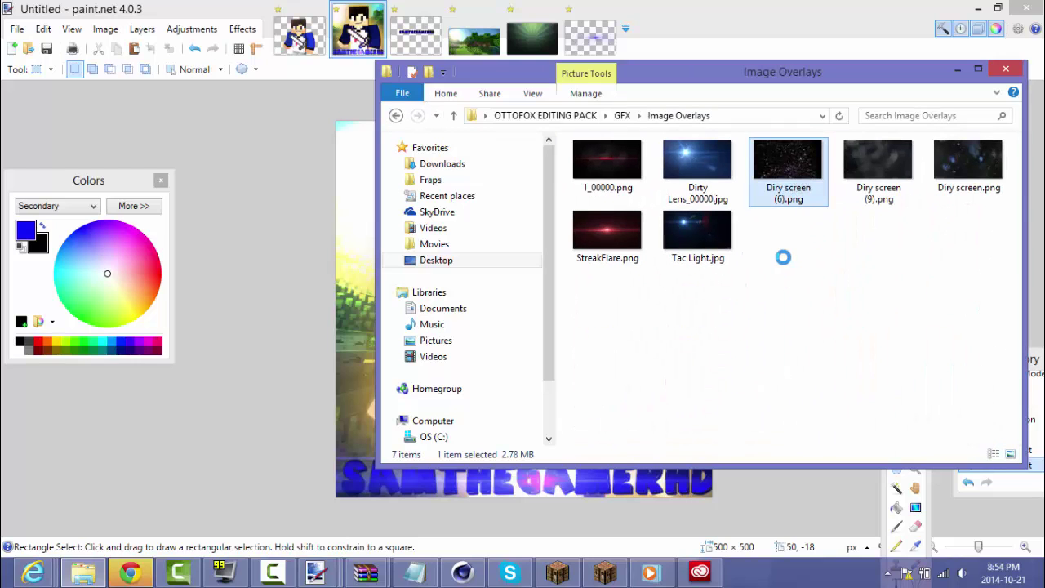
pyautogui.rightClick(798, 163)
pyautogui.moveTo(863, 319)
pyautogui.click(690, 347)
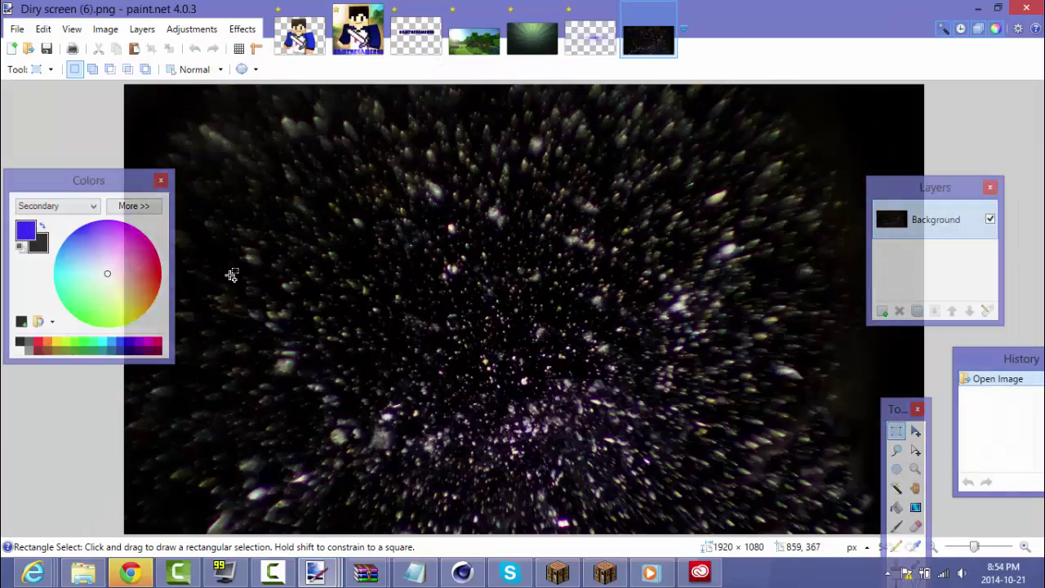
# - Cut the dark background out of the particle image with the Magic Wand at 52% tolerance and select the remaining picture
pyautogui.click(896, 488)
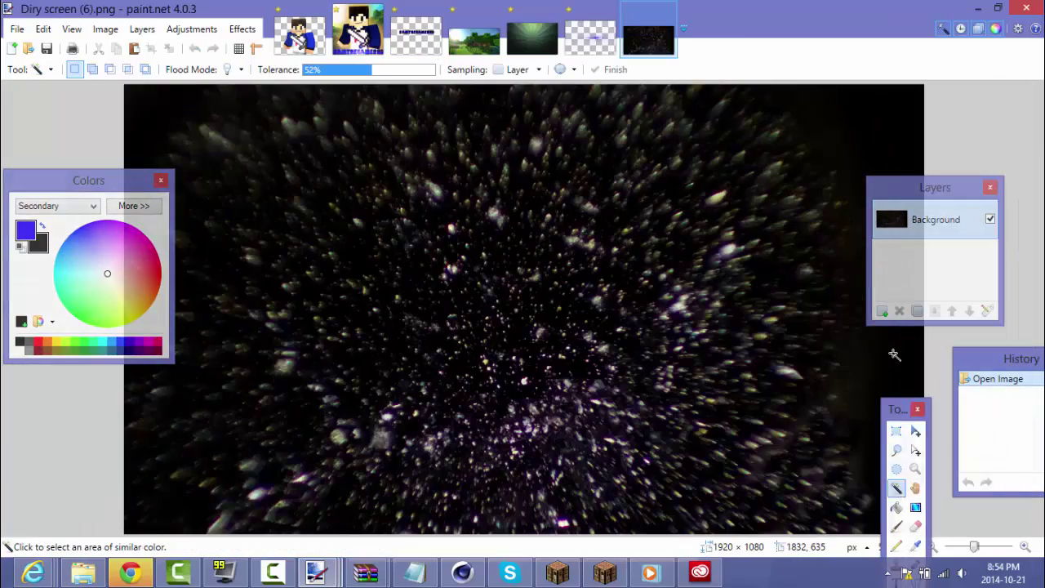
pyautogui.click(585, 272)
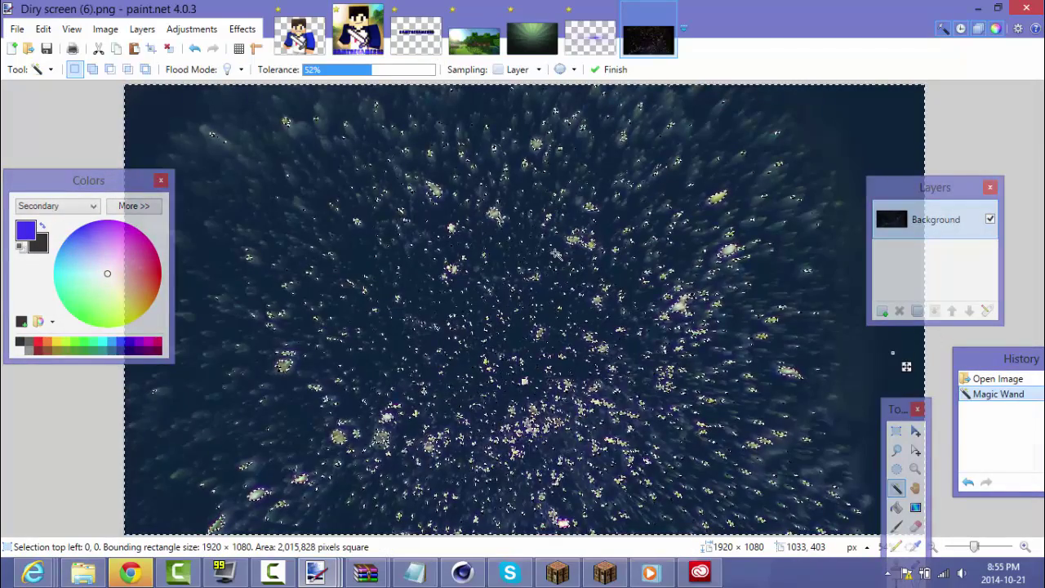
pyautogui.hotkey('ctrl', 'x')
pyautogui.scroll(-3, 547, 250)
pyautogui.moveTo(243, 154); pyautogui.dragTo(856, 449)
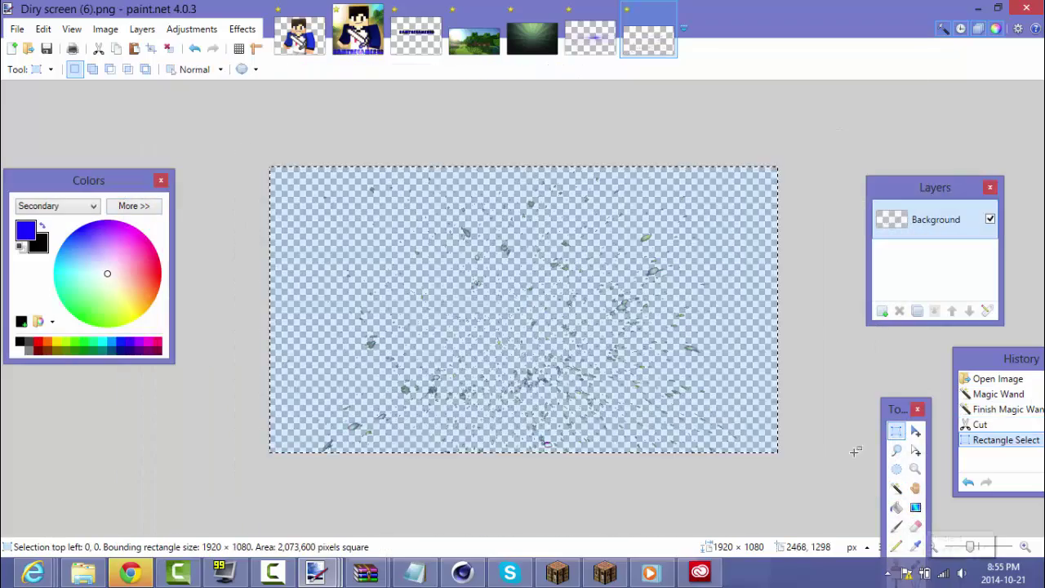
# - Add a new layer to the avatar image and place it between Layer 3 and Layer 2
pyautogui.click(358, 31)
pyautogui.click(883, 312)
pyautogui.moveTo(923, 276); pyautogui.dragTo(924, 304)
pyautogui.moveTo(993, 243); pyautogui.dragTo(993, 259)
pyautogui.scroll(-1, 992, 256)
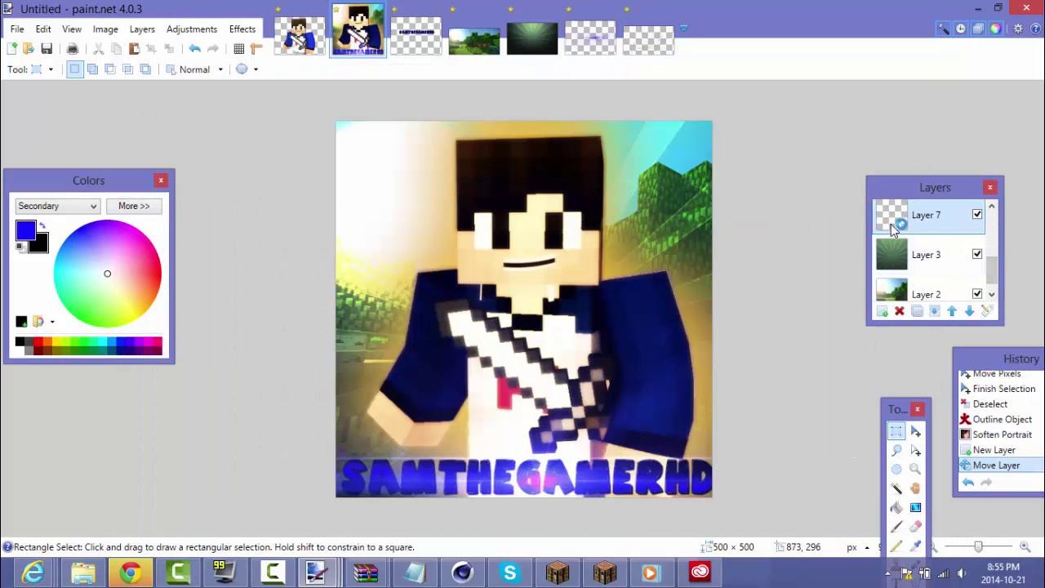
pyautogui.click(969, 310)
# - Paste the particles into Layer 7 without enlarging the canvas and reposition them over the avatar
pyautogui.hotkey('ctrl', 'v')
pyautogui.click(652, 367)
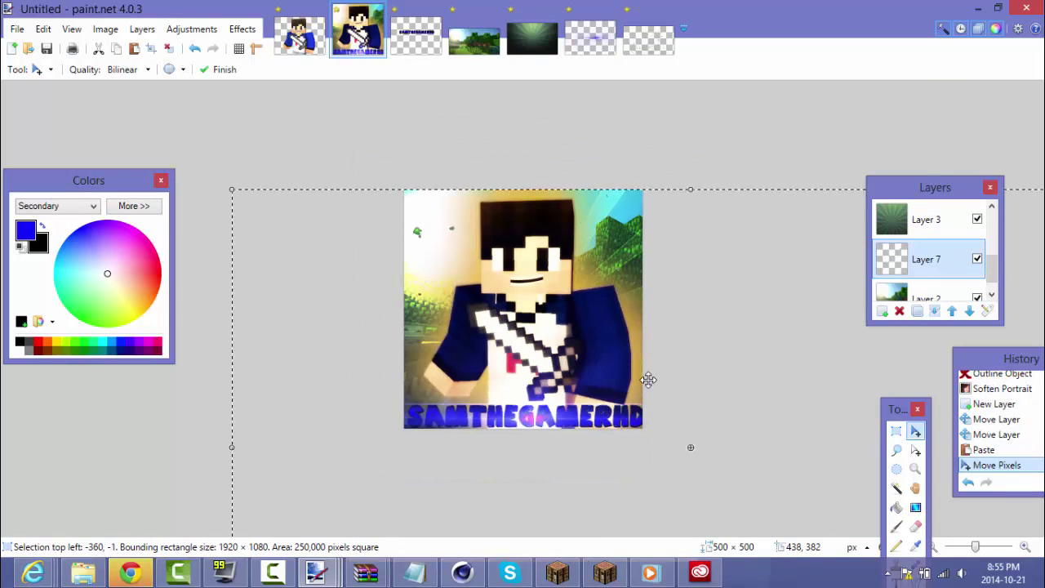
pyautogui.scroll(-3, 647, 379)
pyautogui.scroll(7, 612, 351)
pyautogui.moveTo(608, 351); pyautogui.dragTo(655, 306)
# - Scale the pasted particles to about 1758 × 989 pixels
pyautogui.scroll(-2, 649, 338)
pyautogui.scroll(-3, 655, 306)
pyautogui.scroll(4, 716, 399)
pyautogui.scroll(-4, 716, 399)
pyautogui.moveTo(713, 423); pyautogui.dragTo(763, 477)
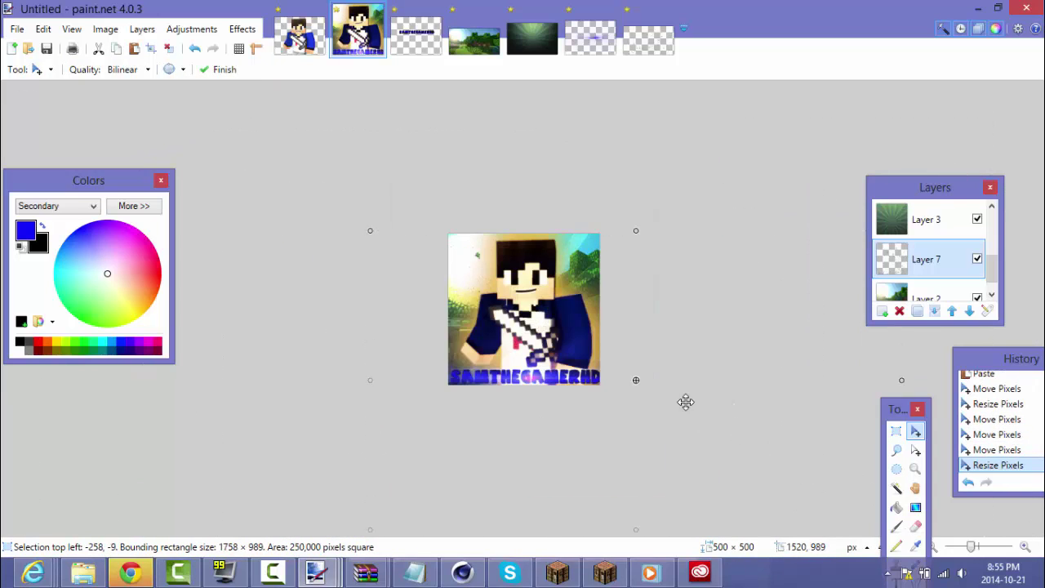
# - Move the particles so flecks fall beside the character's head over the bright background, and deselect them
pyautogui.scroll(3, 686, 401)
pyautogui.moveTo(589, 386); pyautogui.dragTo(588, 387)
pyautogui.scroll(-2, 727, 326)
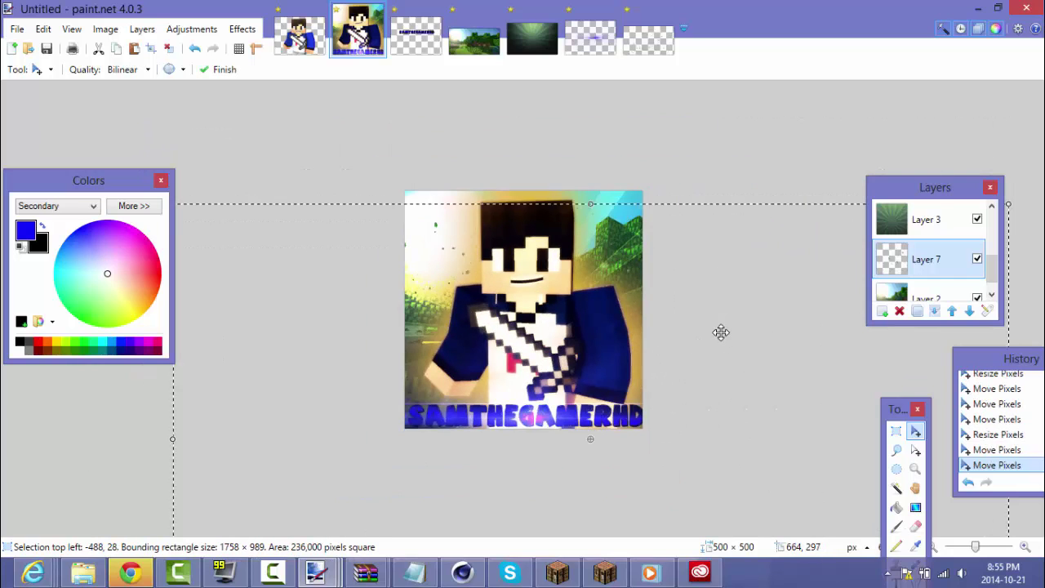
pyautogui.scroll(-2, 720, 332)
pyautogui.click(895, 430)
pyautogui.click(484, 316)
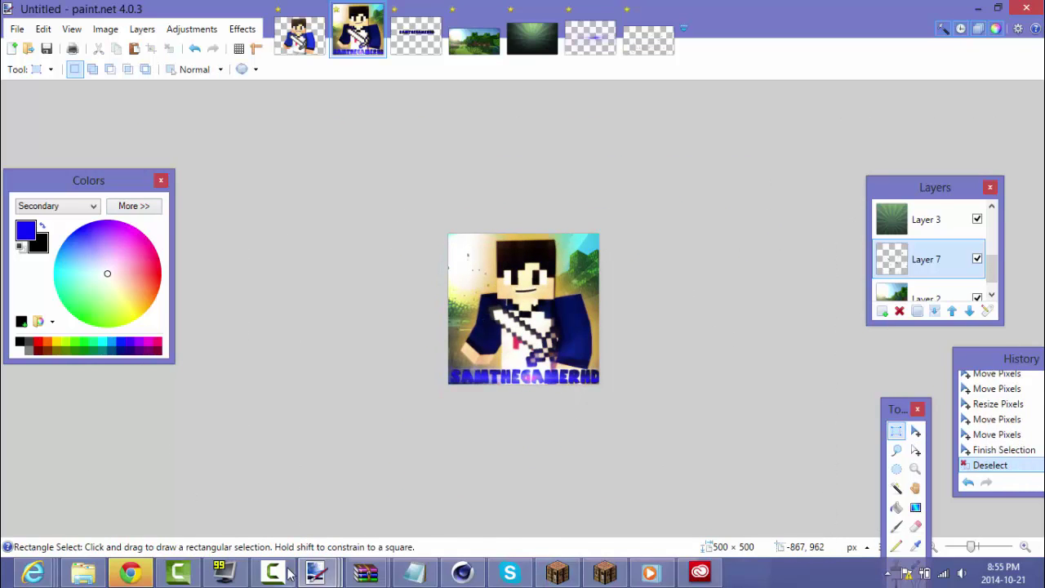
# - Save the layered image in paint.net format as Sam's Profile Pic PROJECT in the Flares folder
pyautogui.scroll(4, 718, 382)
pyautogui.click(16, 29)
pyautogui.click(106, 155)
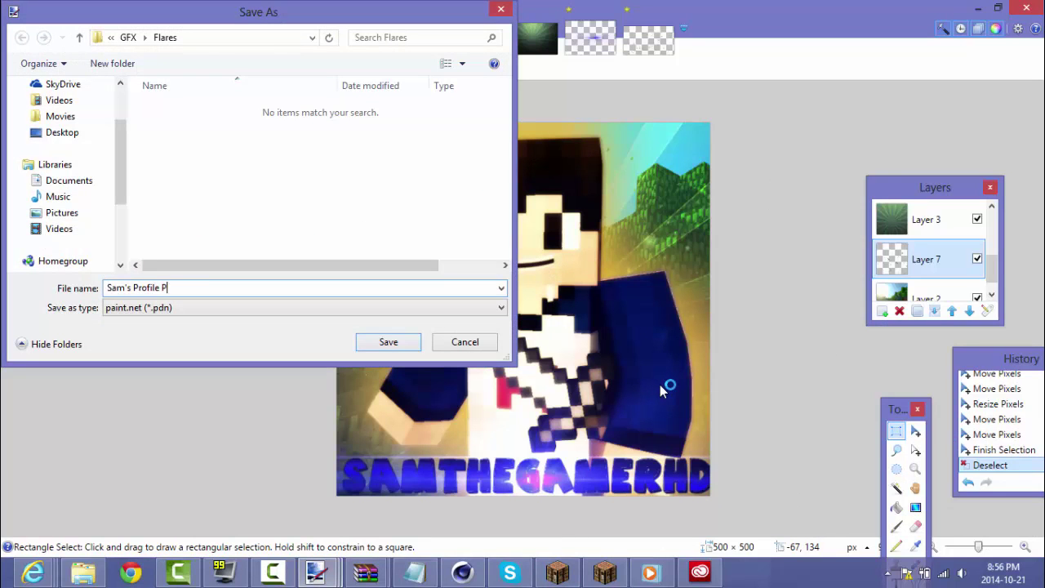
pyautogui.write("Sam's Profile Pic PROJECT")
pyautogui.click(395, 344)
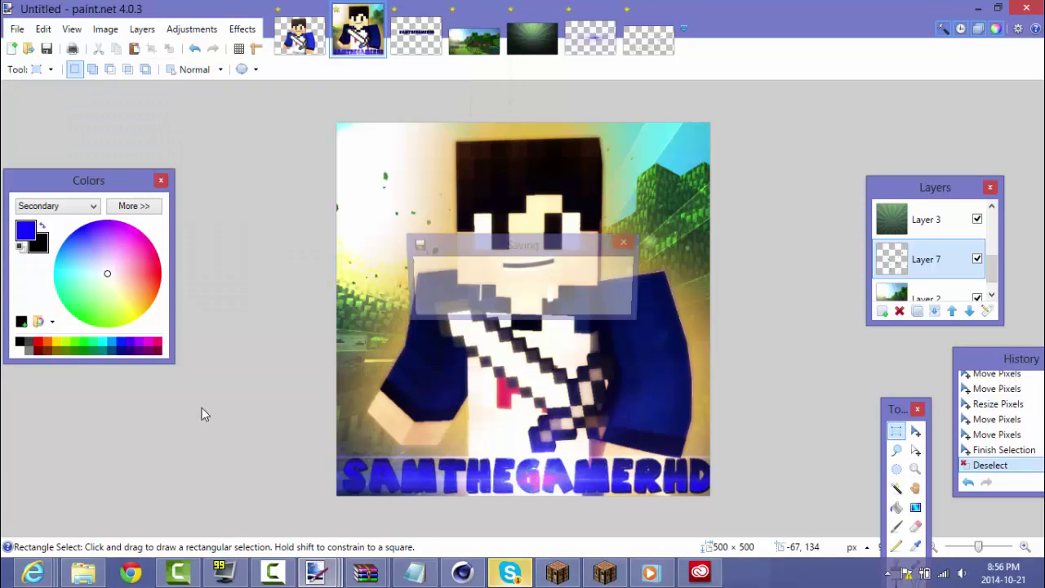
pyautogui.click(17, 30)
pyautogui.click(39, 135)
pyautogui.click(18, 29)
pyautogui.click(47, 152)
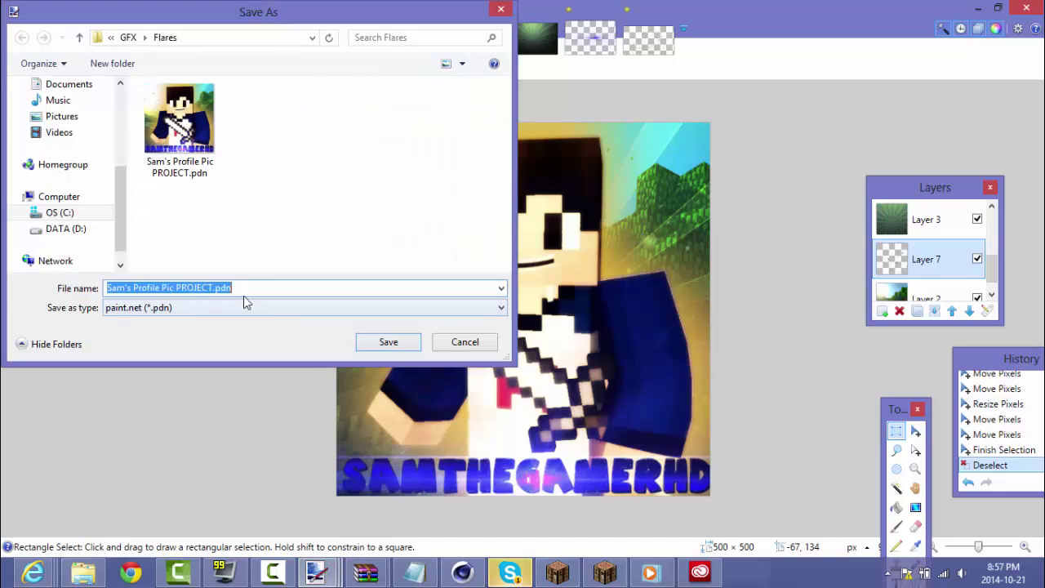
pyautogui.write('FINAL!')
pyautogui.click(221, 307)
pyautogui.click(135, 368)
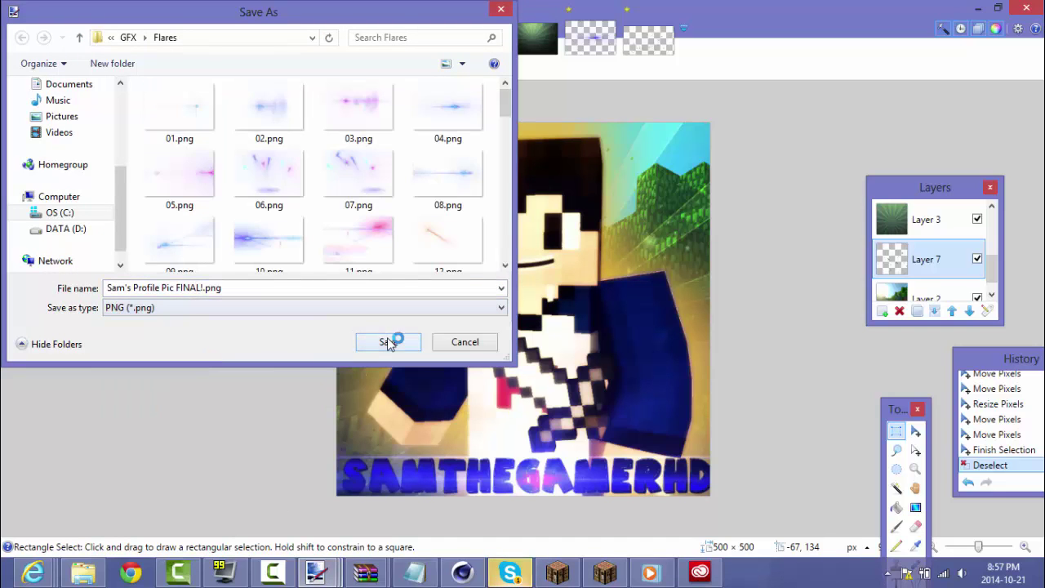
pyautogui.moveTo(120, 191); pyautogui.dragTo(122, 200)
pyautogui.moveTo(504, 108)
pyautogui.mouseDown()
pyautogui.moveTo(476, 260)
pyautogui.moveTo(496, 113)
pyautogui.mouseUp()
pyautogui.click(89, 106)
pyautogui.click(389, 342)
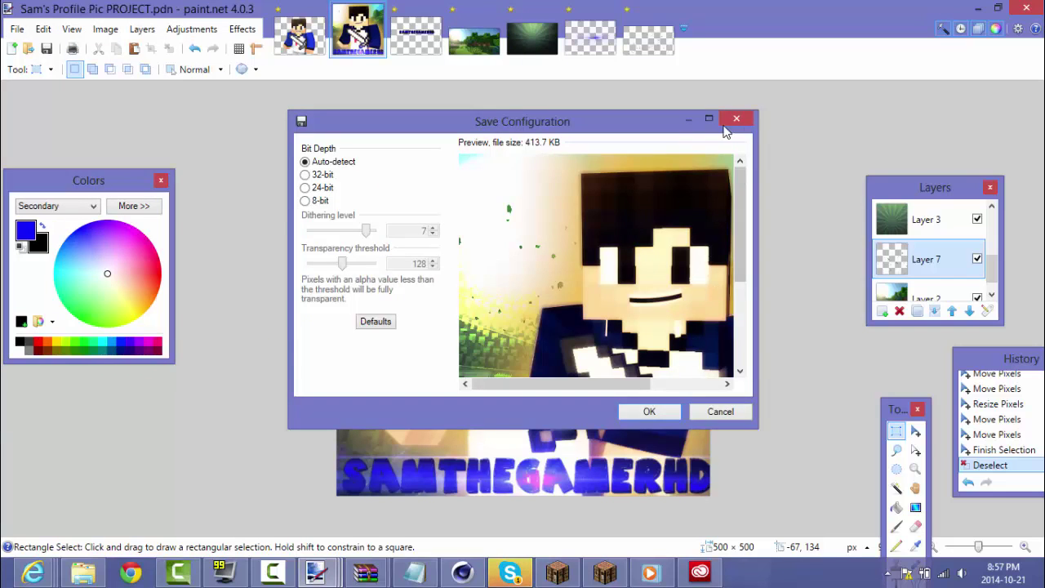
pyautogui.click(736, 119)
pyautogui.click(17, 31)
pyautogui.click(47, 153)
pyautogui.moveTo(180, 124); pyautogui.dragTo(95, 135)
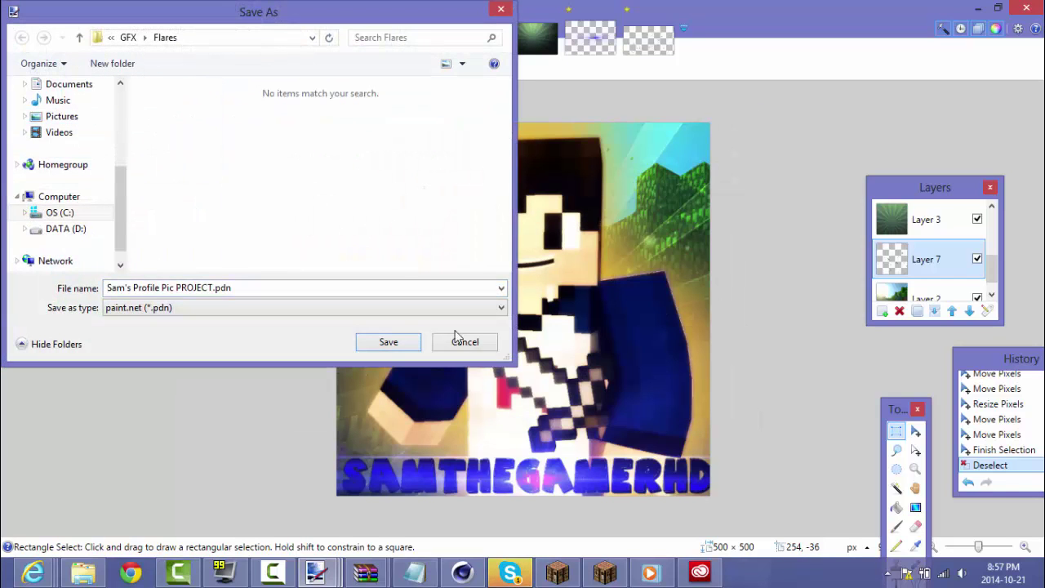
pyautogui.write('AL')
pyautogui.click(196, 308)
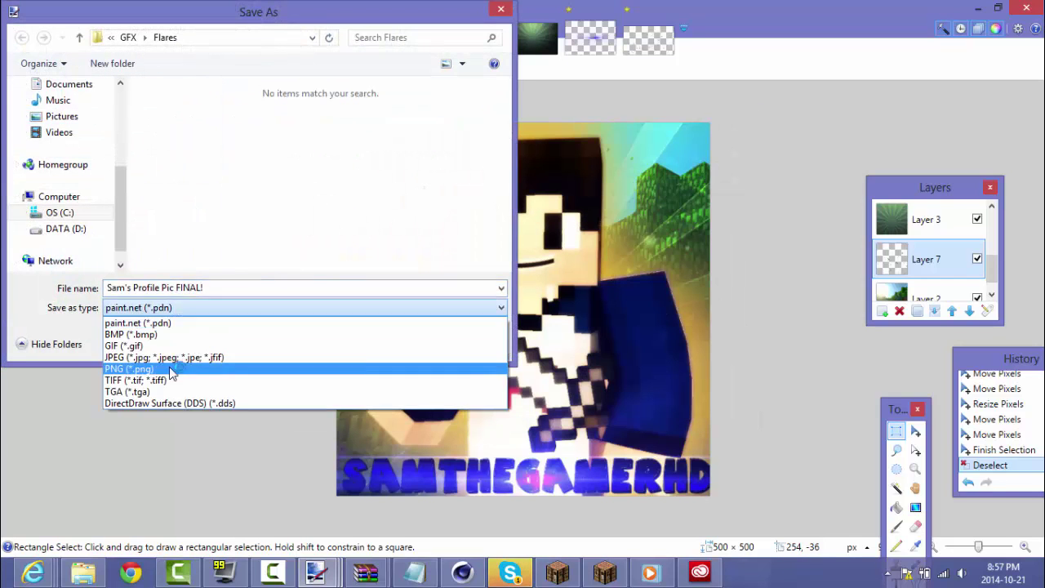
pyautogui.click(168, 369)
pyautogui.click(389, 342)
pyautogui.click(736, 120)
# - Save the avatar as a flattened JPEG named Sam's Profile Pic FINAL! in the Pictures library
pyautogui.click(18, 31)
pyautogui.click(66, 152)
pyautogui.click(318, 307)
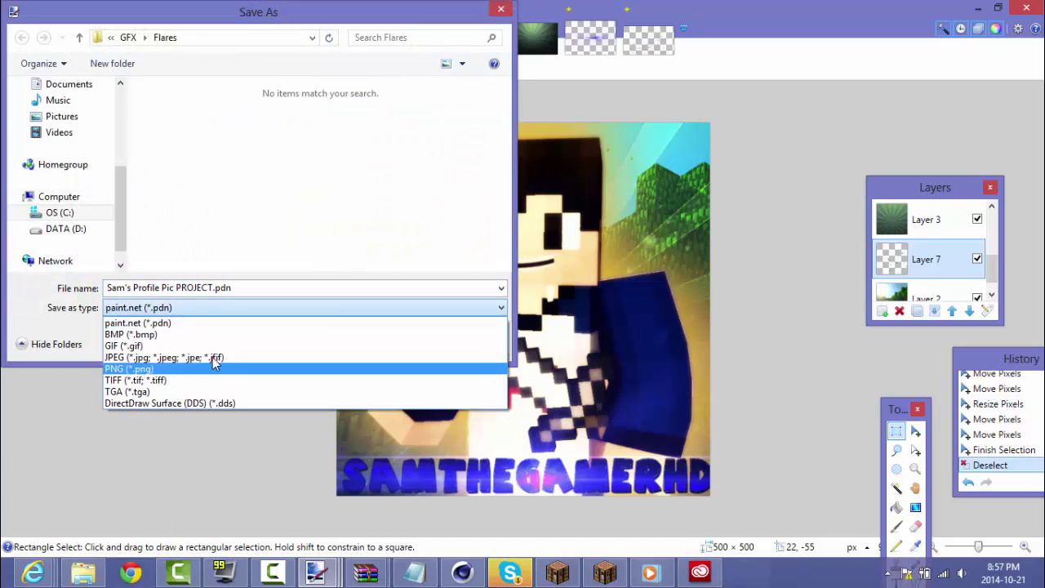
pyautogui.click(188, 359)
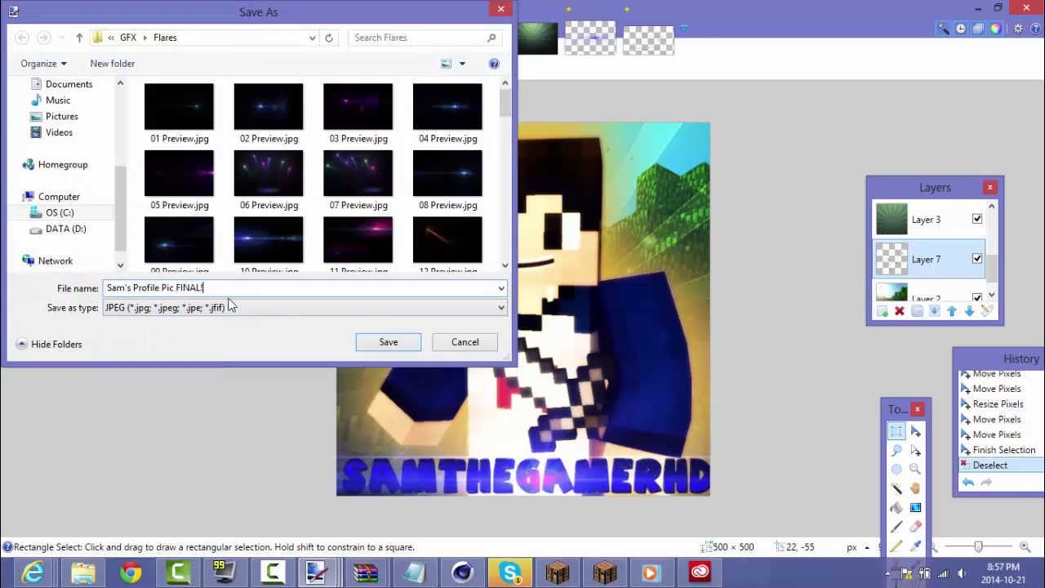
pyautogui.click(62, 116)
pyautogui.click(408, 343)
pyautogui.click(425, 292)
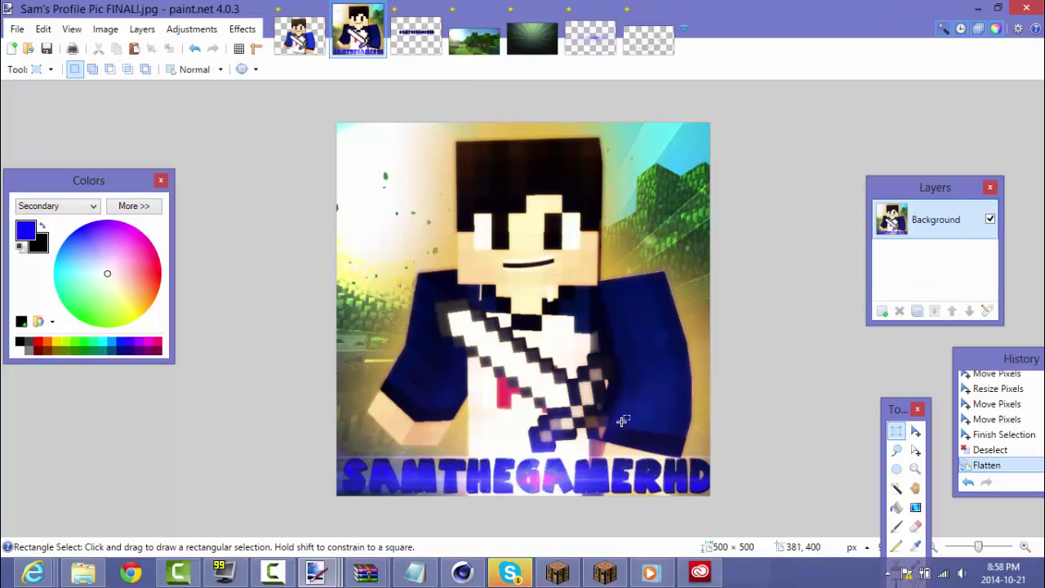